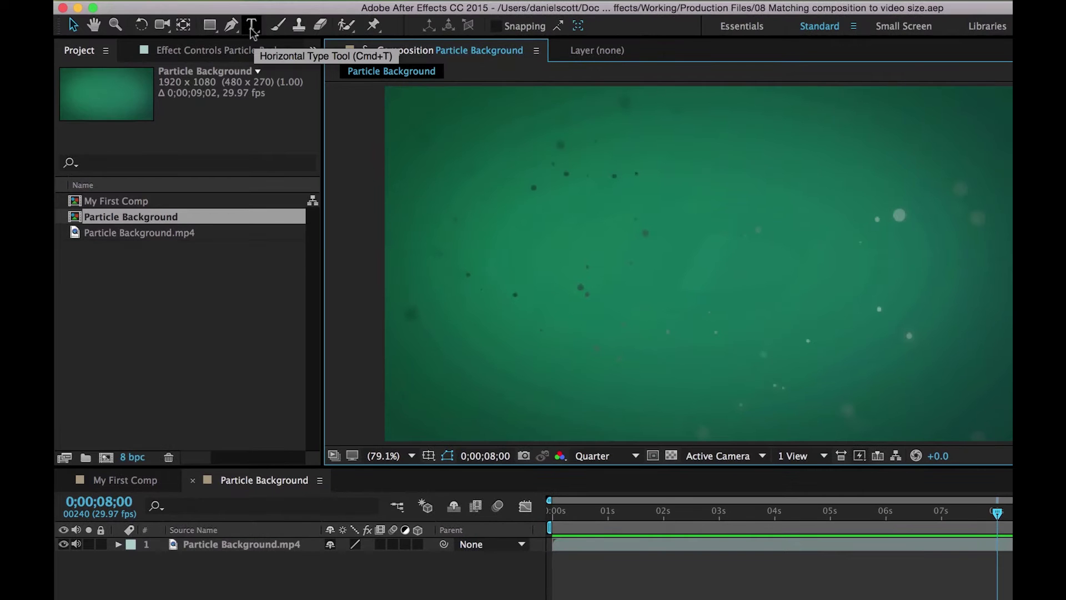
# Add a horizontal text layer reading "BYOL" over the Particle Background footage, left of the frame's centre
pyautogui.click(252, 28)
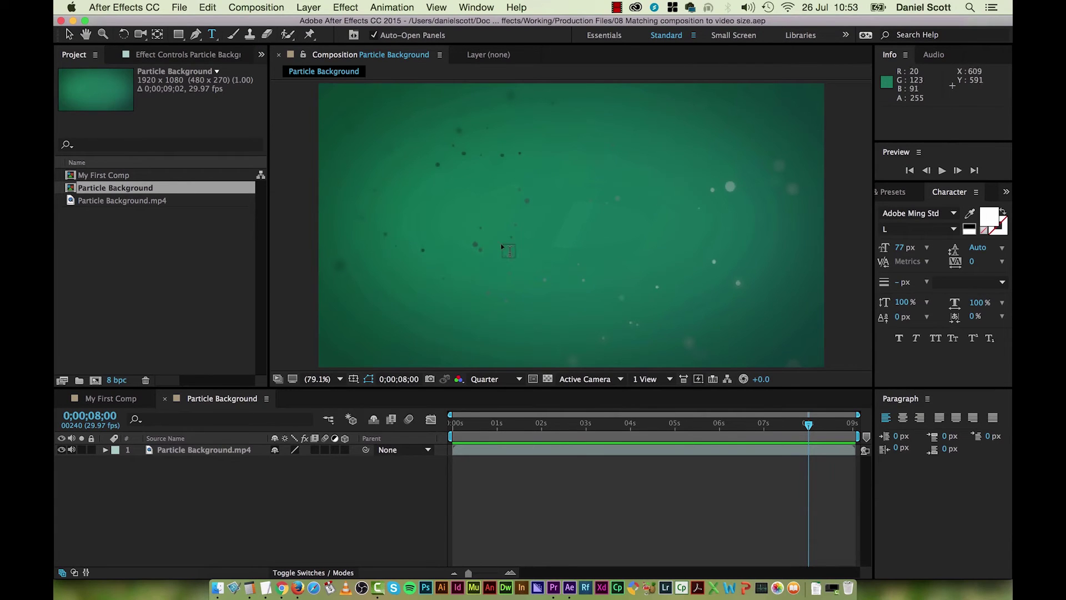
pyautogui.click(458, 204)
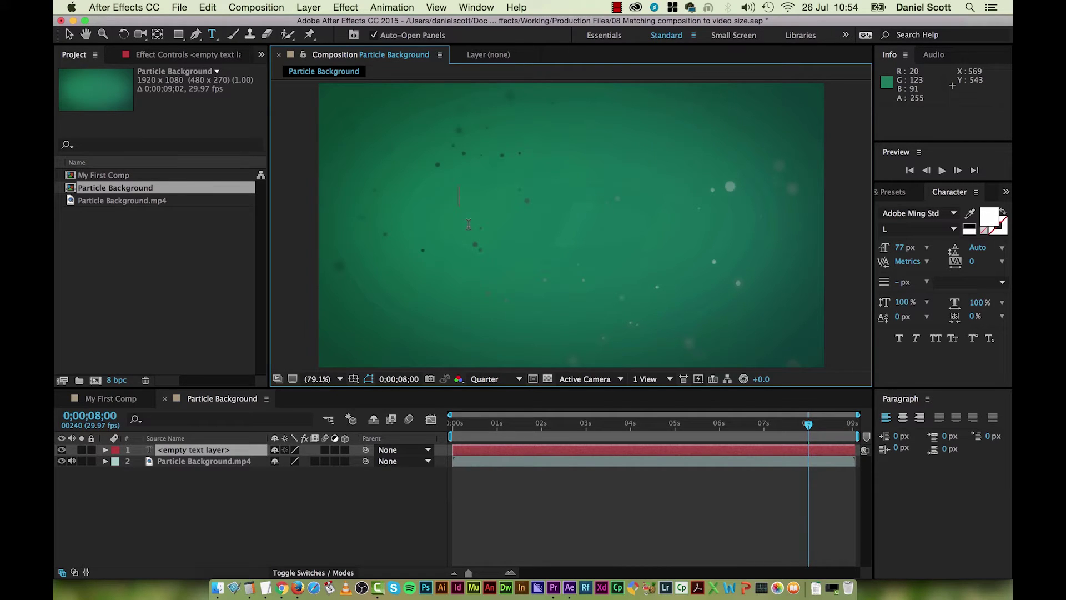
pyautogui.write('BYOL')
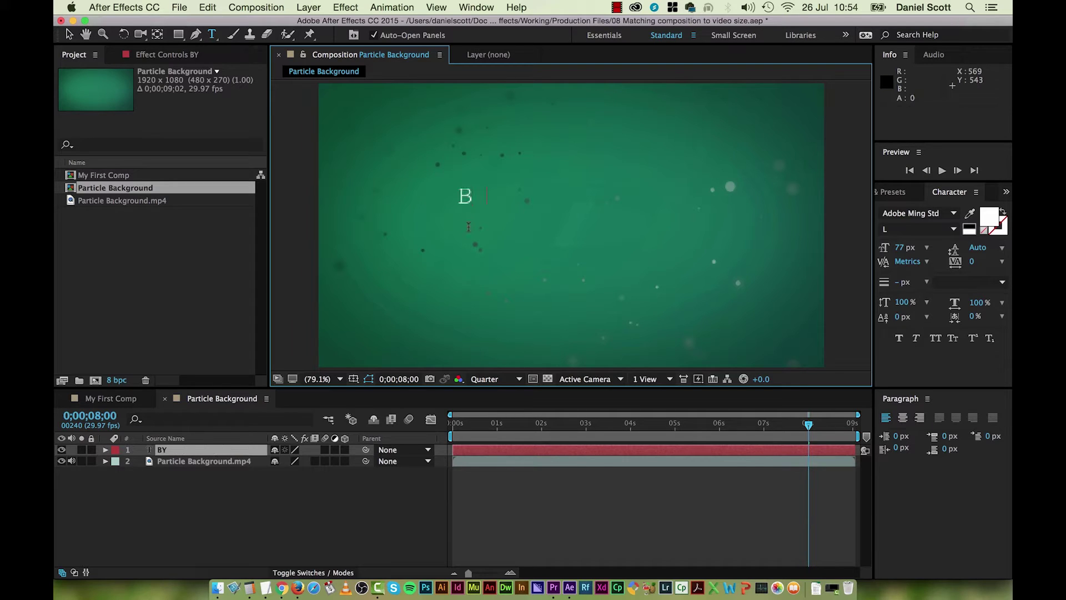
# Select the whole BYOL text for formatting and widen the area with the character settings
pyautogui.doubleClick(507, 197)
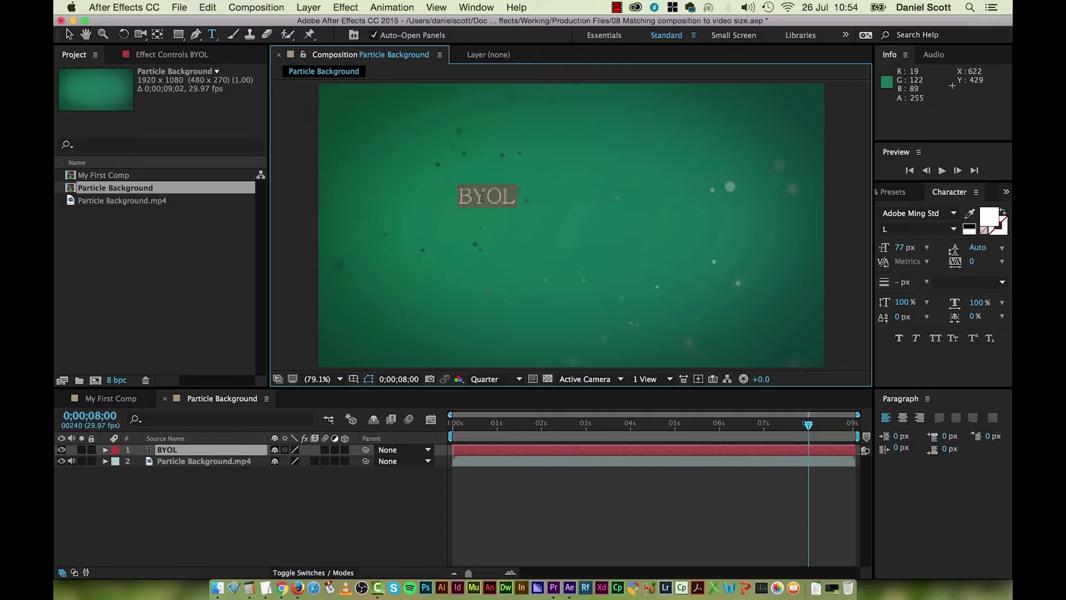
pyautogui.click(457, 196)
pyautogui.moveTo(488, 197); pyautogui.dragTo(517, 198)
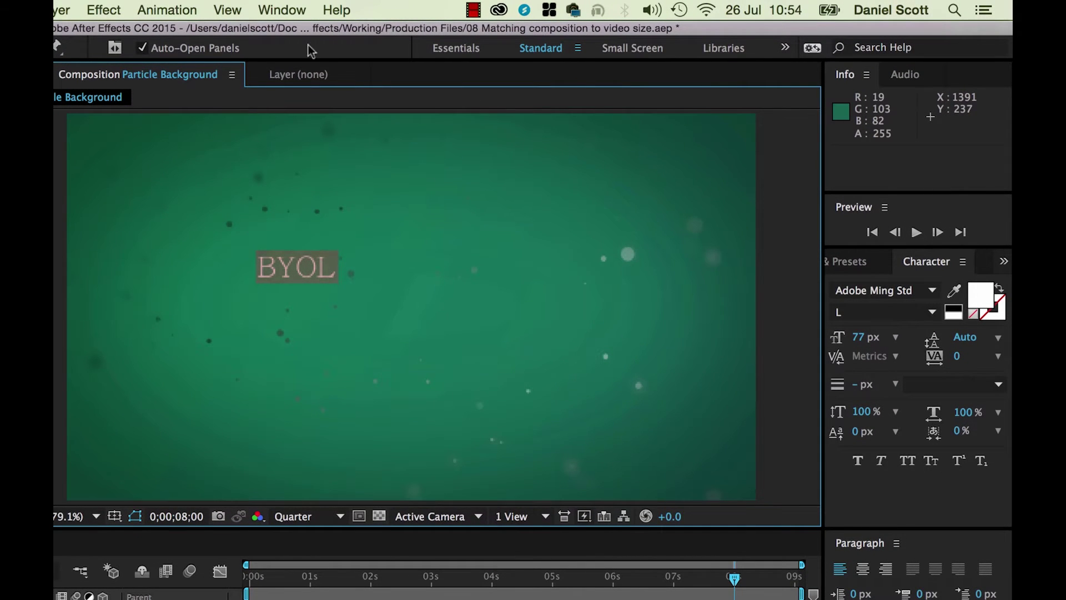
pyautogui.click(288, 10)
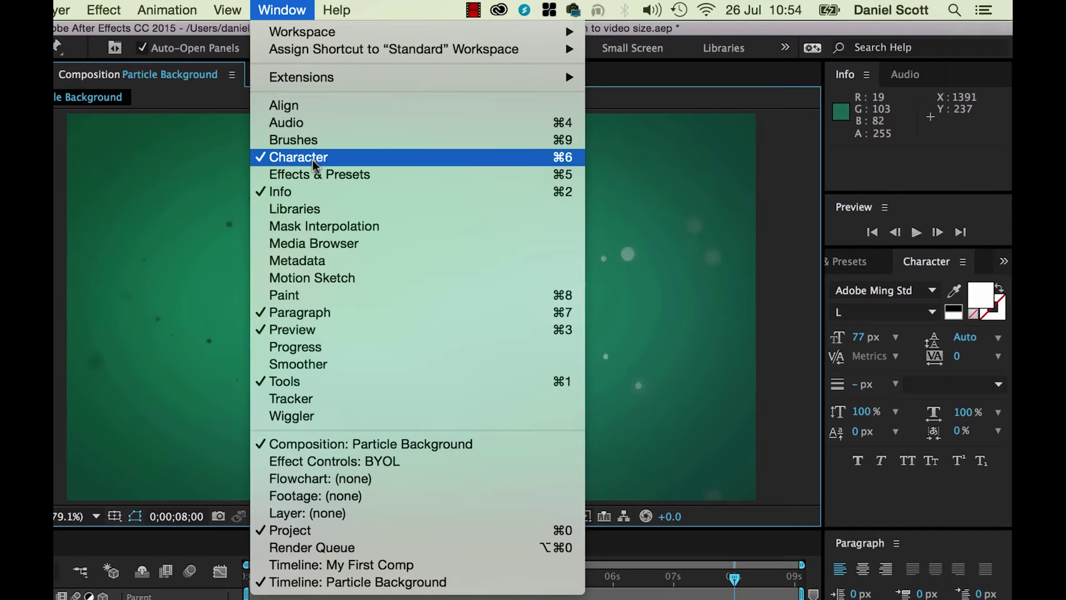
pyautogui.click(305, 16)
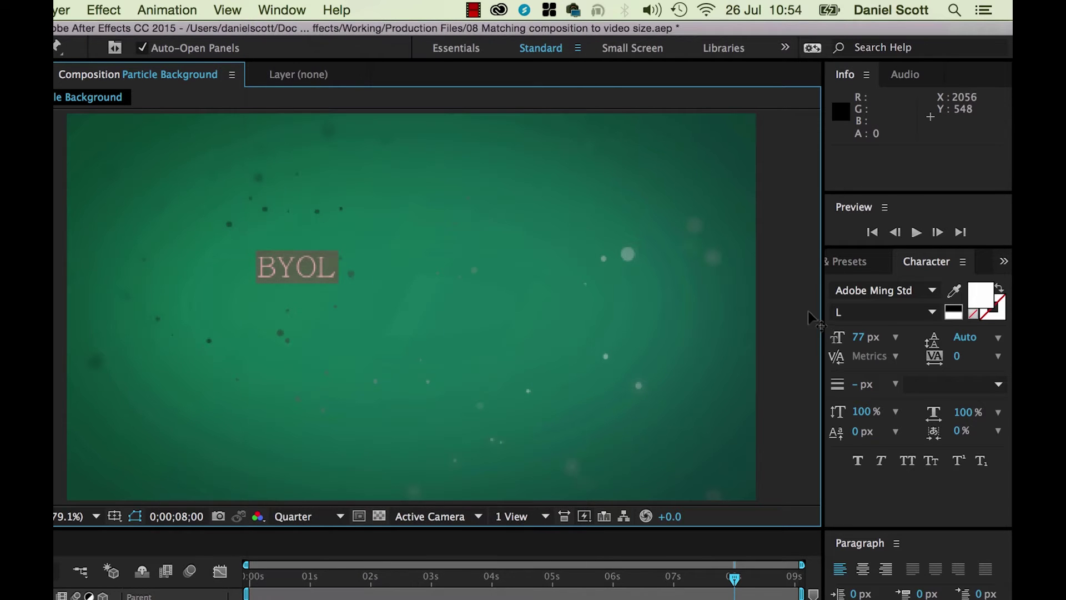
pyautogui.moveTo(823, 317); pyautogui.dragTo(768, 322)
# Try Museo Sans on the selected BYOL text and set its font to Museo Slab
pyautogui.click(855, 291)
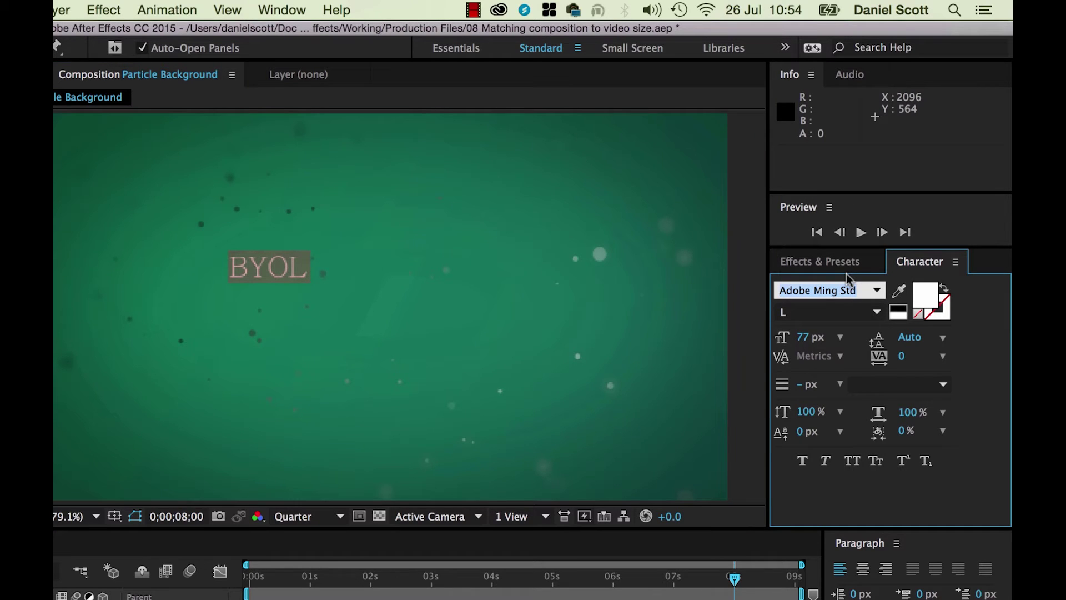
pyautogui.write('Museo Sans')
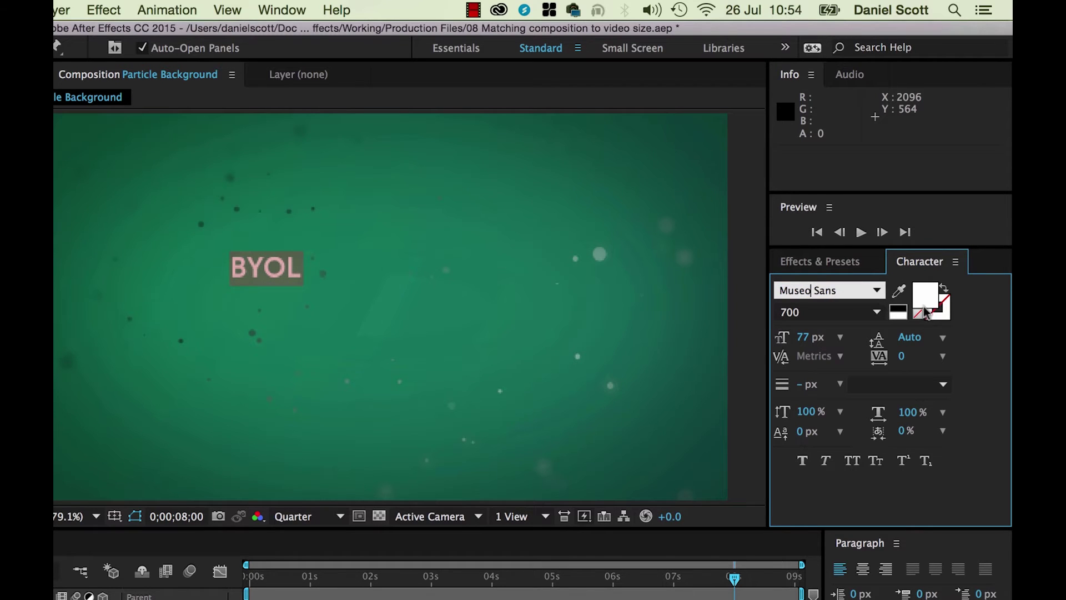
pyautogui.click(876, 291)
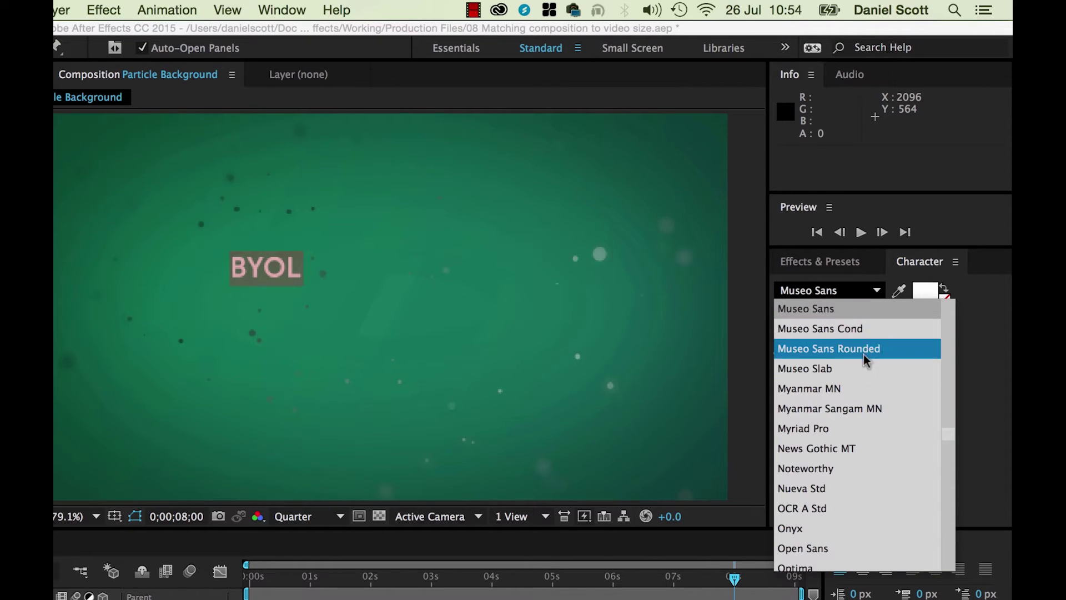
pyautogui.click(871, 368)
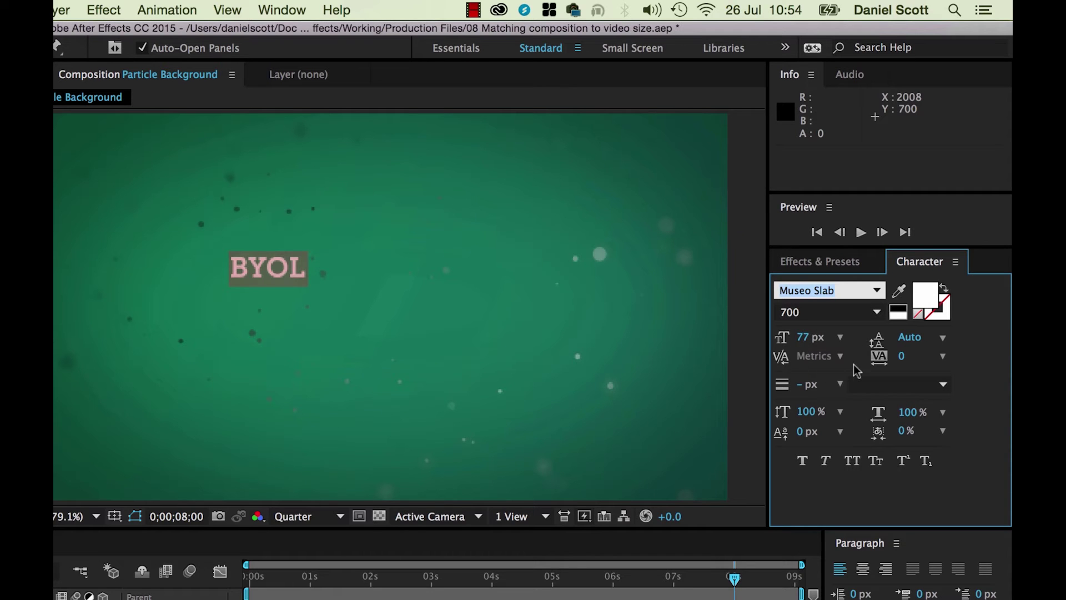
# Set the BYOL text's font size to 120 px and enlarge it further to 210 px
pyautogui.click(840, 339)
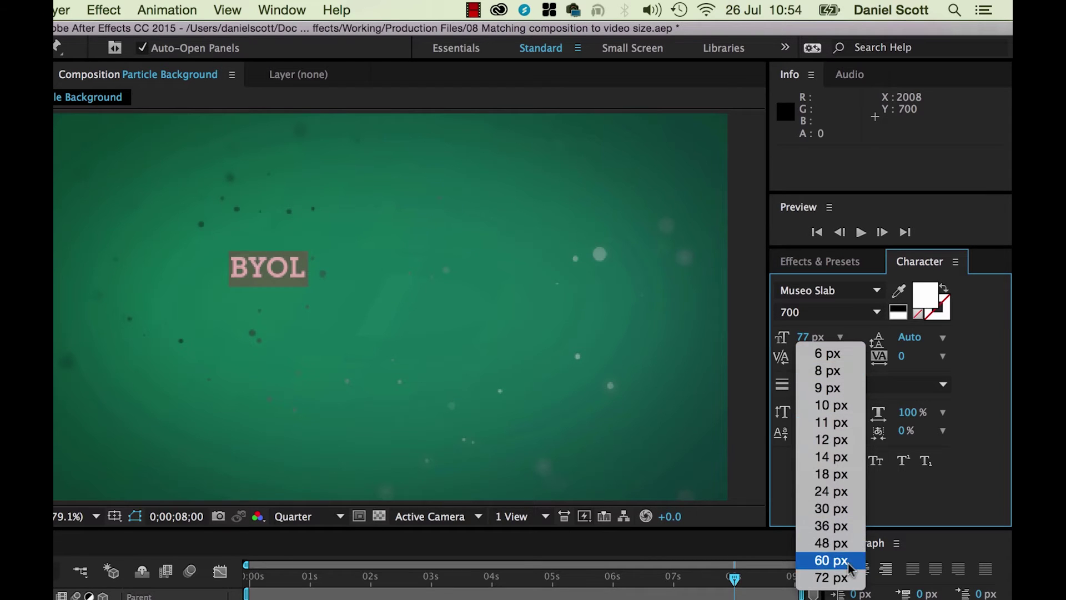
pyautogui.click(840, 337)
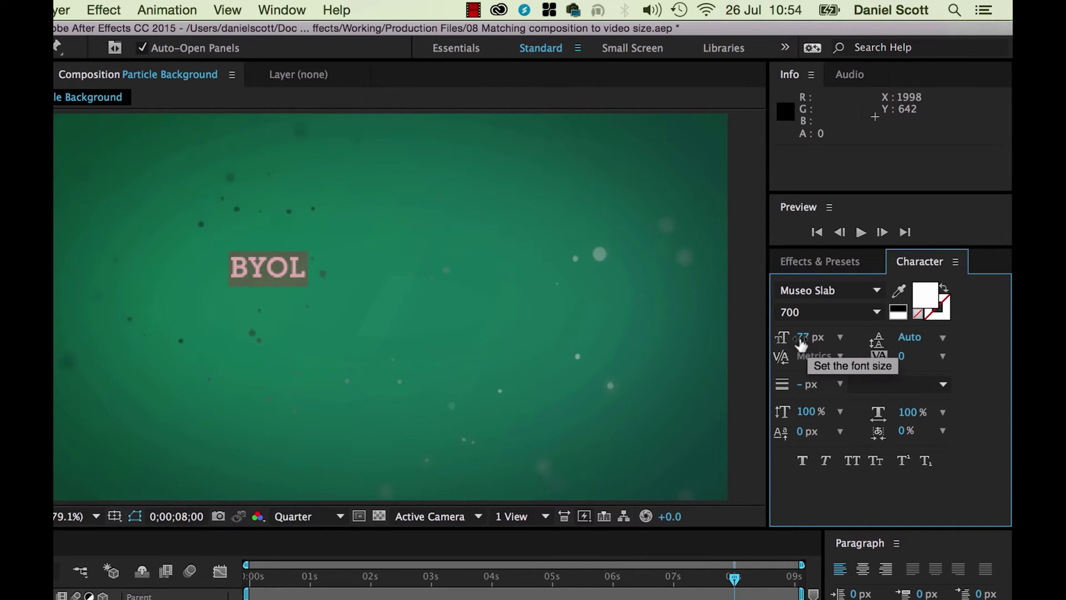
pyautogui.click(802, 339)
pyautogui.write('120')
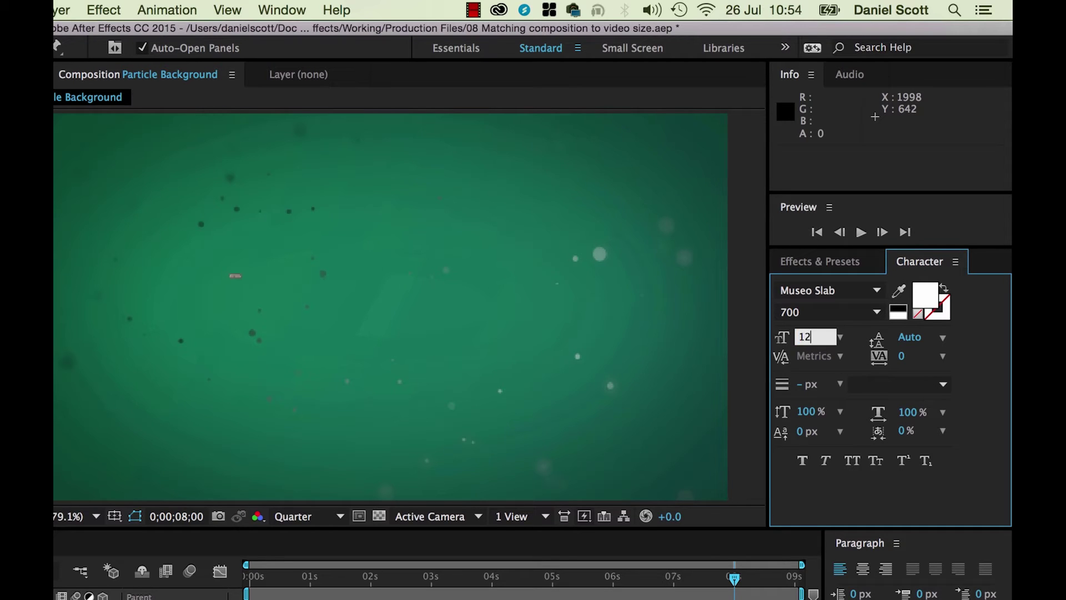
pyautogui.press('Return')
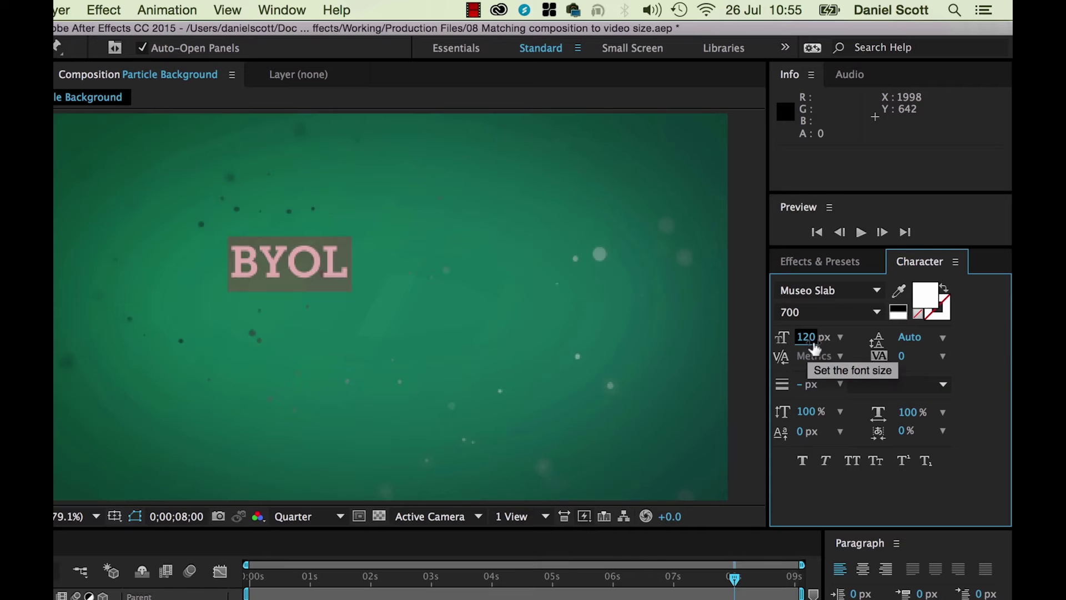
pyautogui.moveTo(811, 345); pyautogui.dragTo(902, 351)
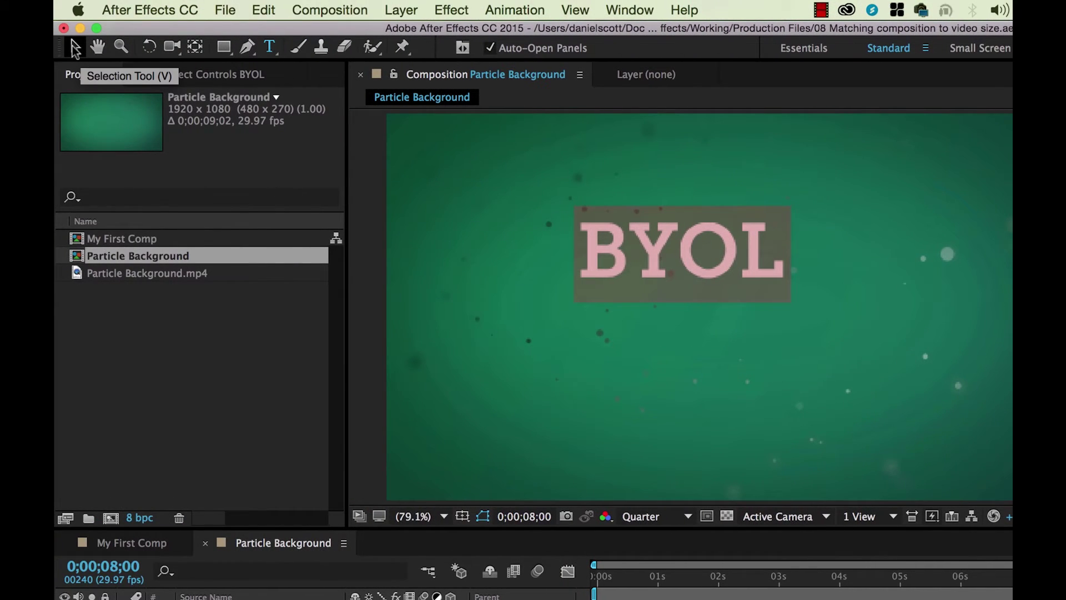
# Move the BYOL text to the middle of the frame, at a position of about 678, 592
pyautogui.click(73, 46)
pyautogui.moveTo(716, 250); pyautogui.dragTo(768, 300)
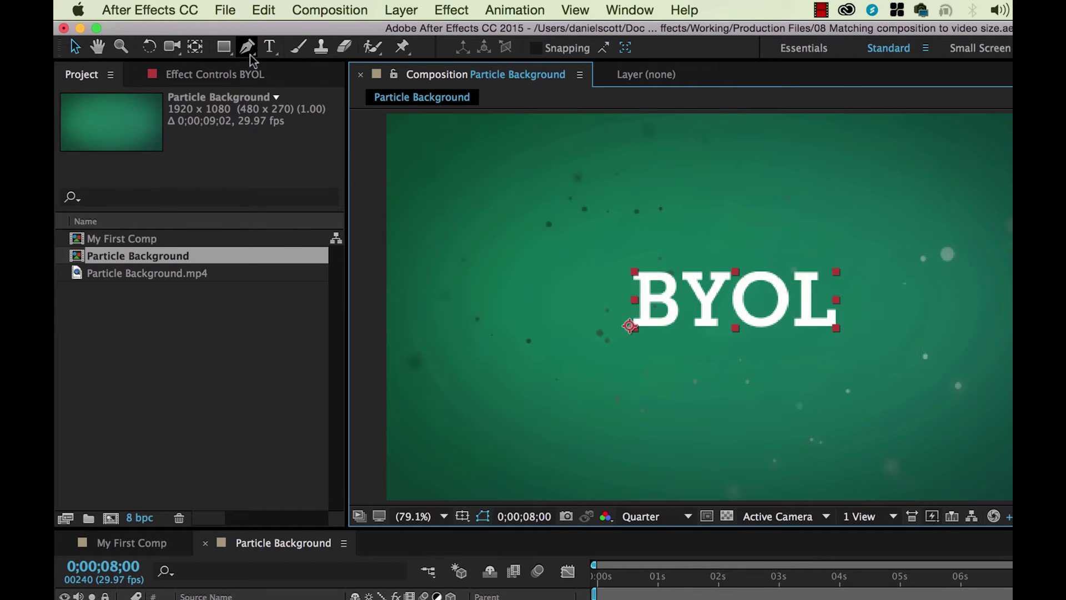
# Select the whole BYOL text and open its fill color, shifting the hue to 184°
pyautogui.click(269, 47)
pyautogui.moveTo(817, 300); pyautogui.dragTo(633, 302)
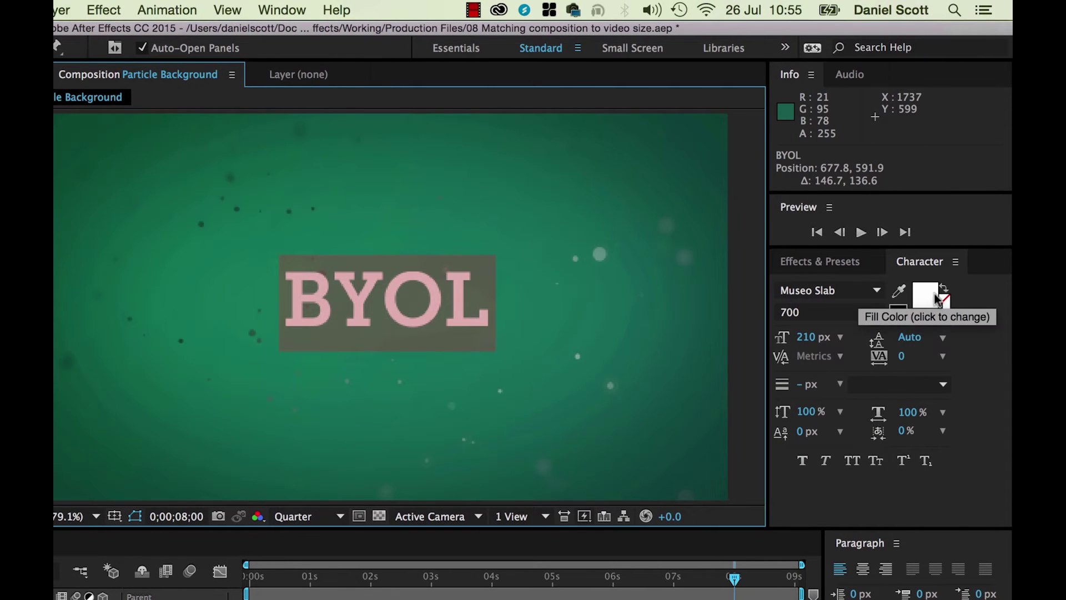
pyautogui.click(898, 312)
pyautogui.click(900, 309)
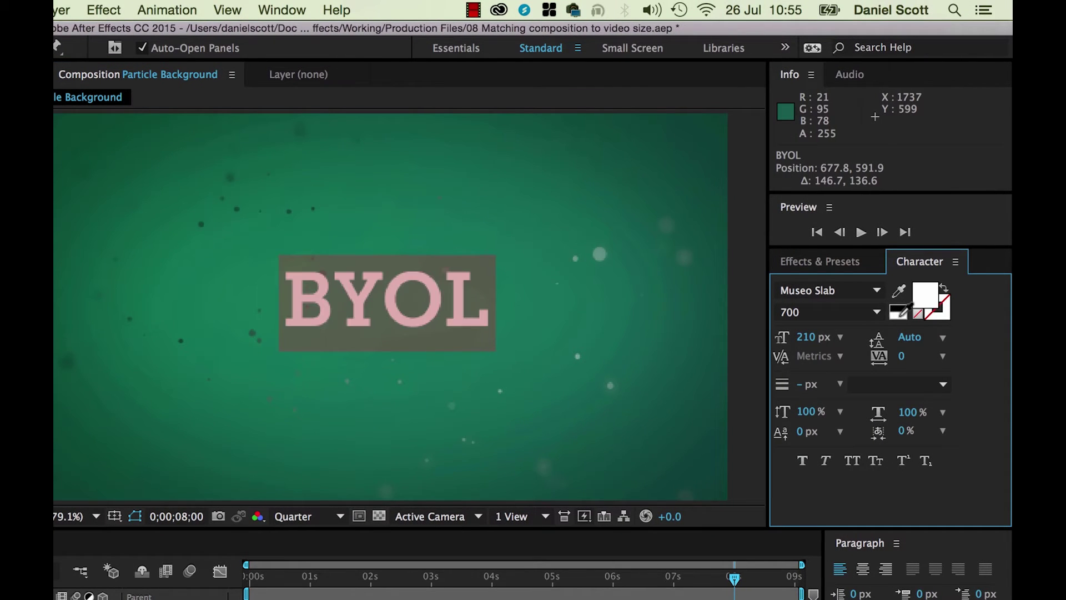
pyautogui.click(926, 295)
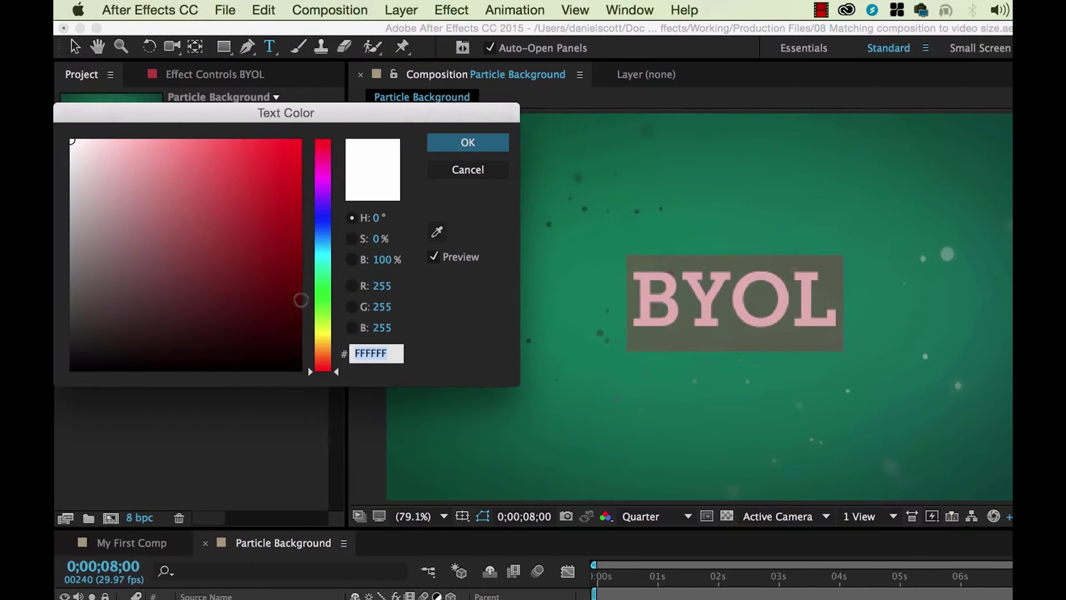
pyautogui.moveTo(338, 376); pyautogui.dragTo(351, 253)
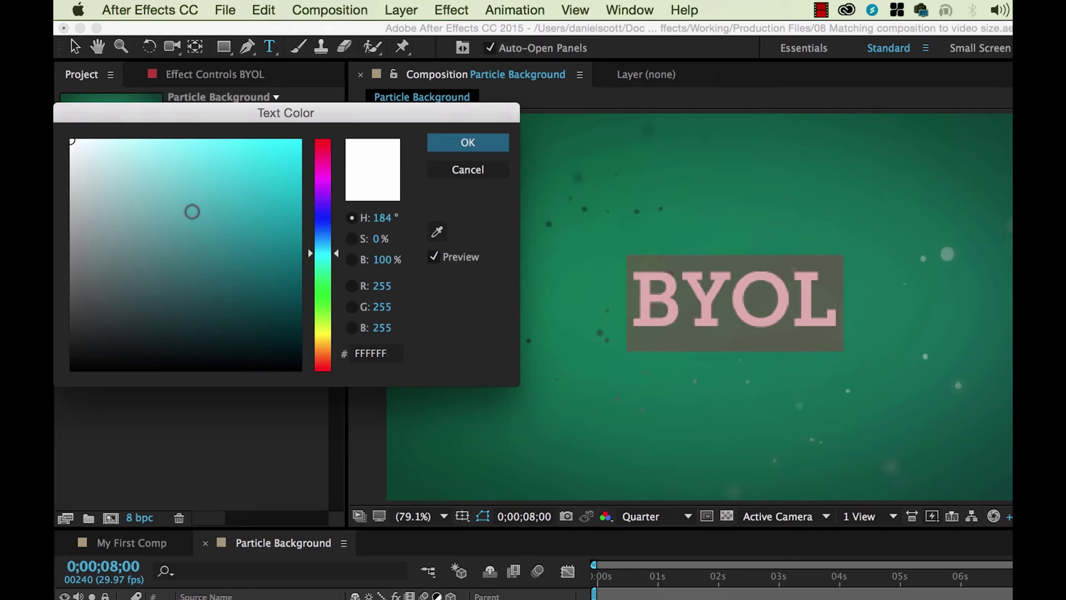
# Try several shades for the text fill and apply a pale mint green to the BYOL text
pyautogui.click(281, 180)
pyautogui.moveTo(279, 274)
pyautogui.mouseDown()
pyautogui.moveTo(222, 290)
pyautogui.moveTo(217, 230)
pyautogui.moveTo(153, 182)
pyautogui.mouseUp()
pyautogui.click(262, 226)
pyautogui.moveTo(214, 214); pyautogui.dragTo(70, 137)
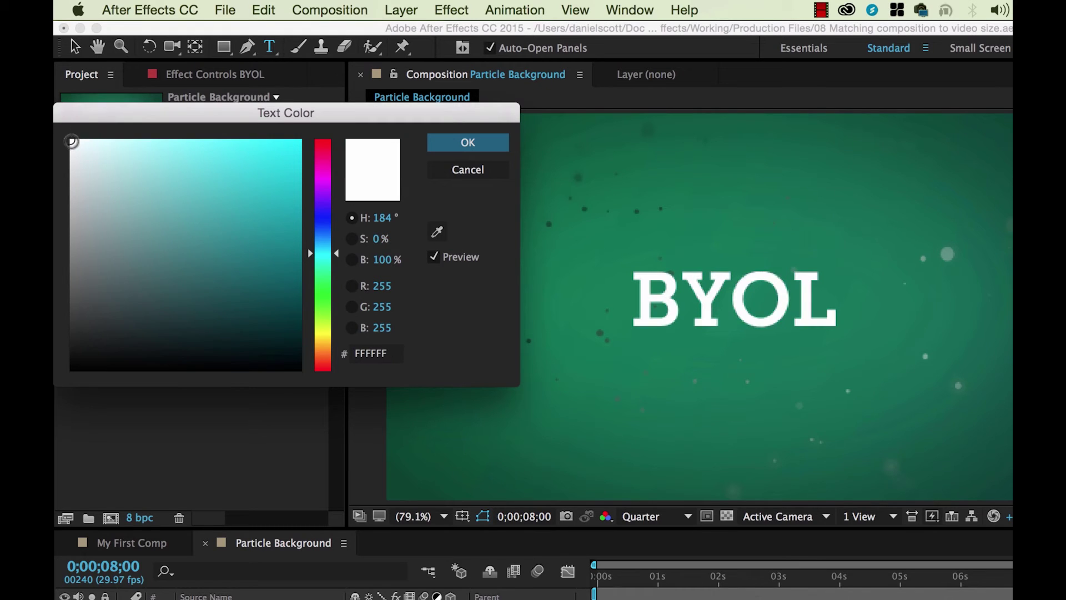
pyautogui.click(206, 247)
pyautogui.moveTo(241, 311)
pyautogui.mouseDown()
pyautogui.moveTo(306, 368)
pyautogui.moveTo(243, 181)
pyautogui.moveTo(210, 141)
pyautogui.moveTo(148, 151)
pyautogui.moveTo(143, 177)
pyautogui.moveTo(158, 189)
pyautogui.moveTo(169, 173)
pyautogui.moveTo(160, 176)
pyautogui.moveTo(173, 175)
pyautogui.mouseUp()
pyautogui.moveTo(312, 258); pyautogui.dragTo(310, 265)
pyautogui.click(468, 142)
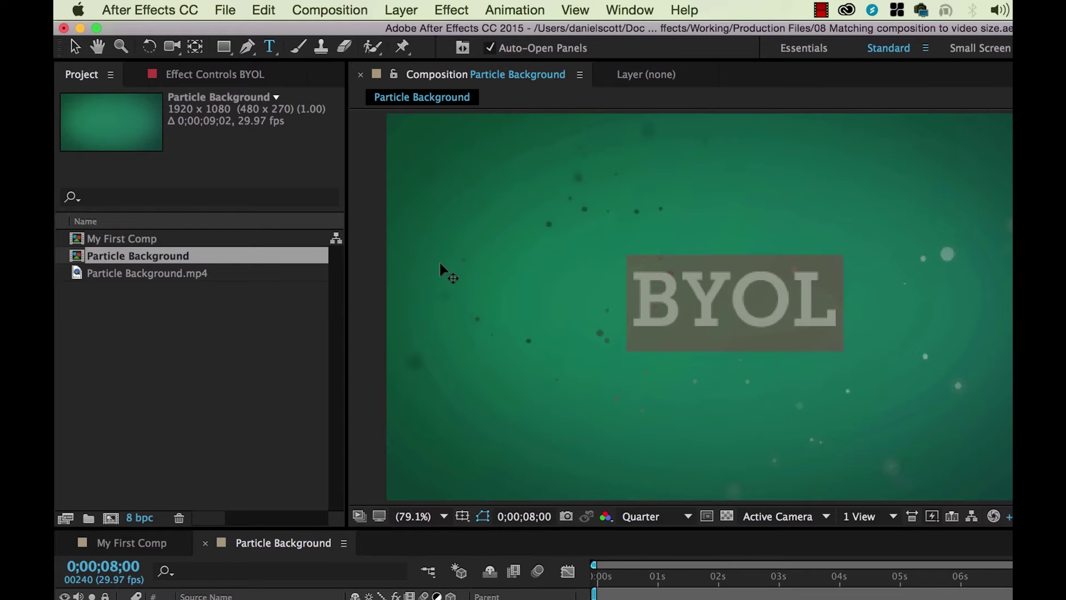
pyautogui.click(792, 300)
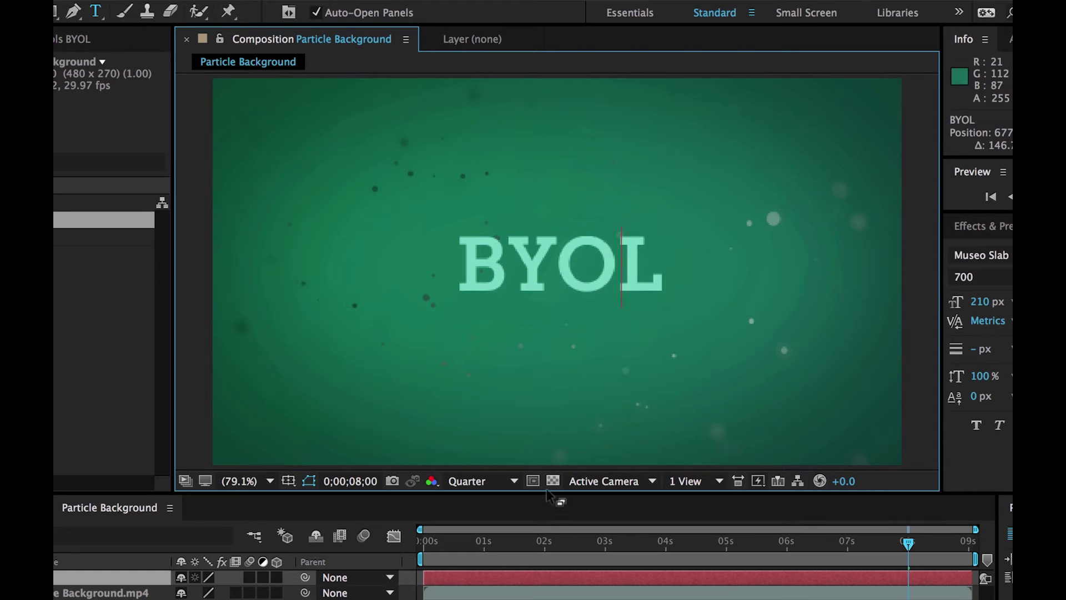
# Try the Auto and Quarter preview resolutions on the composition to compare their quality
pyautogui.click(515, 482)
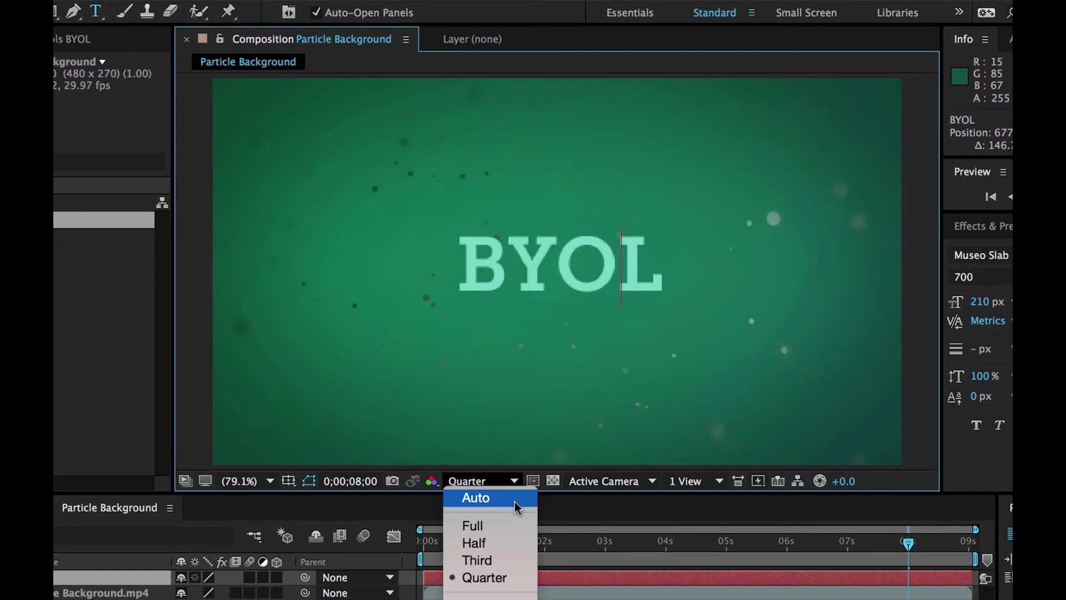
pyautogui.click(492, 524)
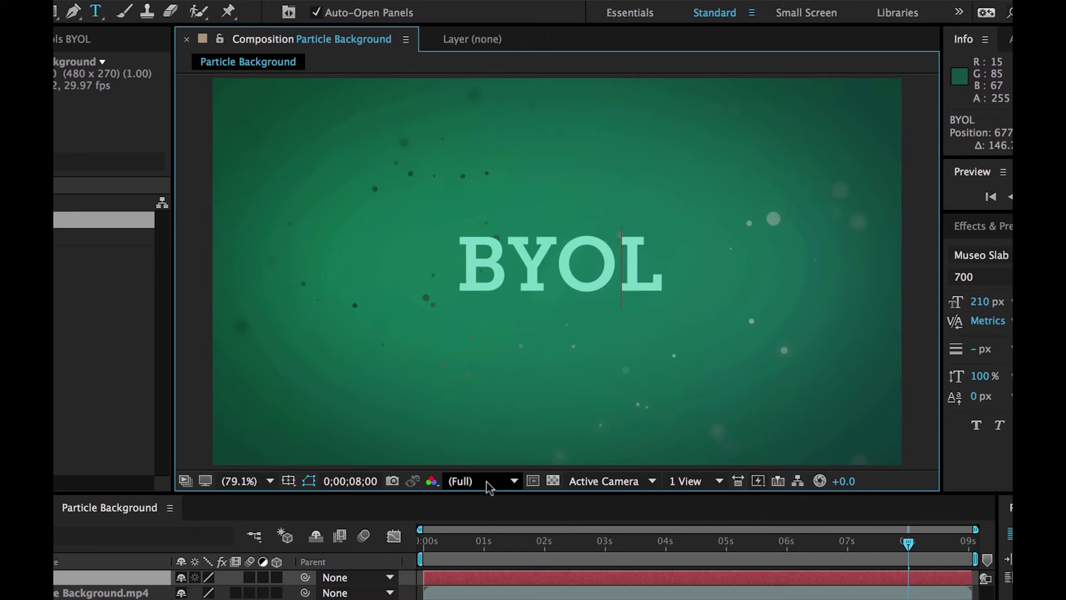
pyautogui.click(495, 487)
pyautogui.click(490, 496)
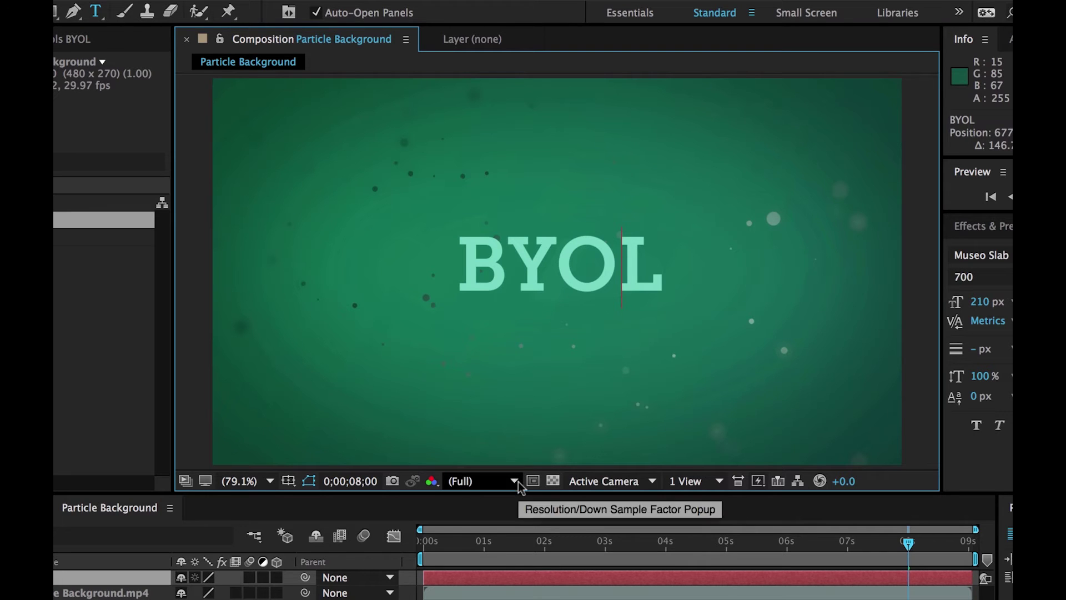
pyautogui.click(517, 482)
pyautogui.click(497, 576)
pyautogui.click(511, 482)
pyautogui.click(502, 503)
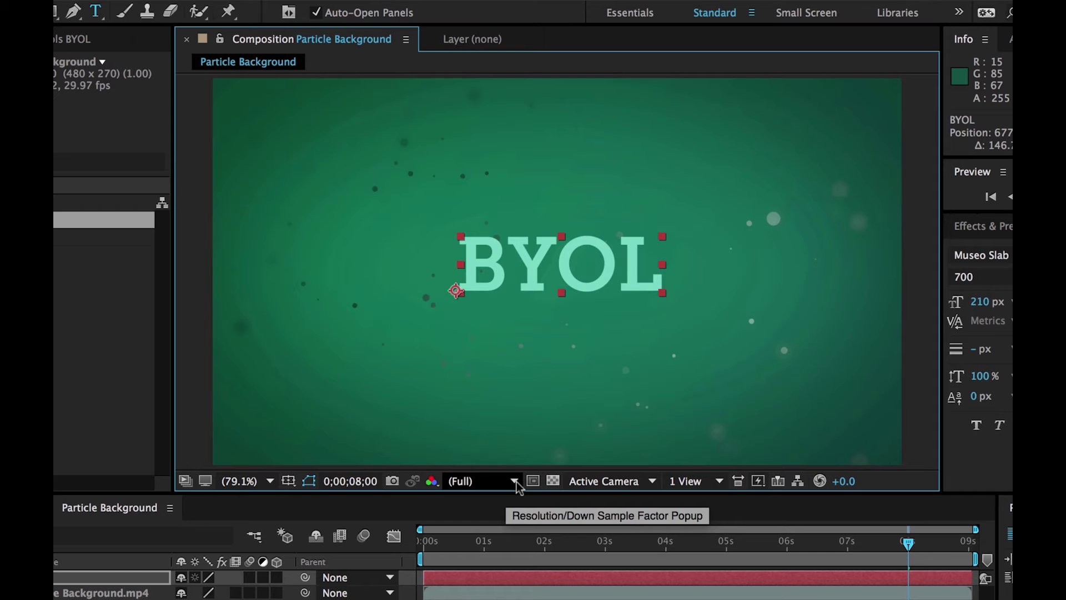
# Set the composition's preview resolution to Full
pyautogui.click(516, 482)
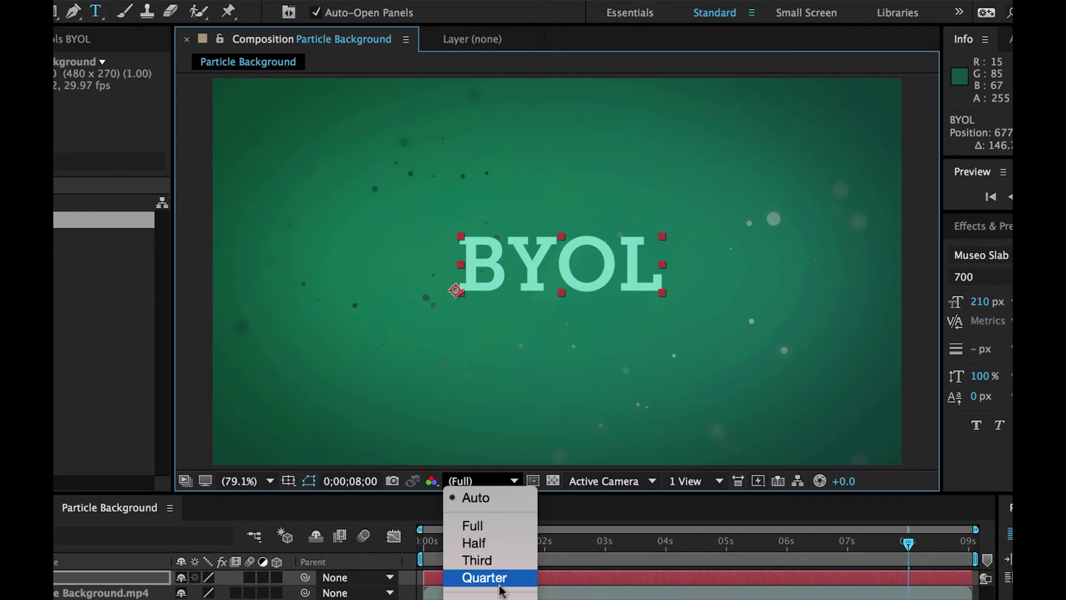
pyautogui.click(495, 529)
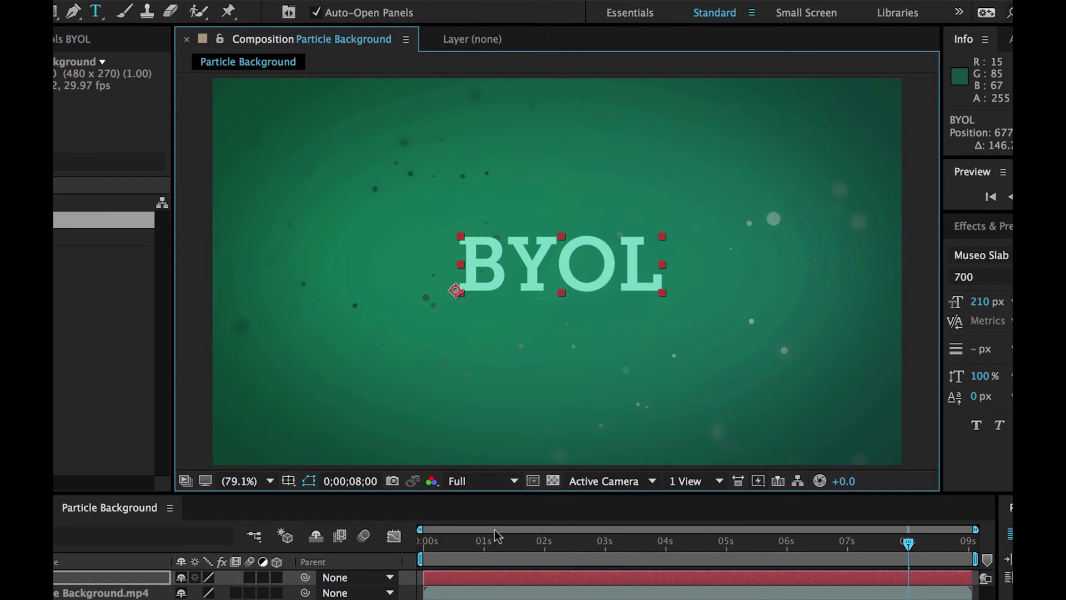
pyautogui.click(517, 484)
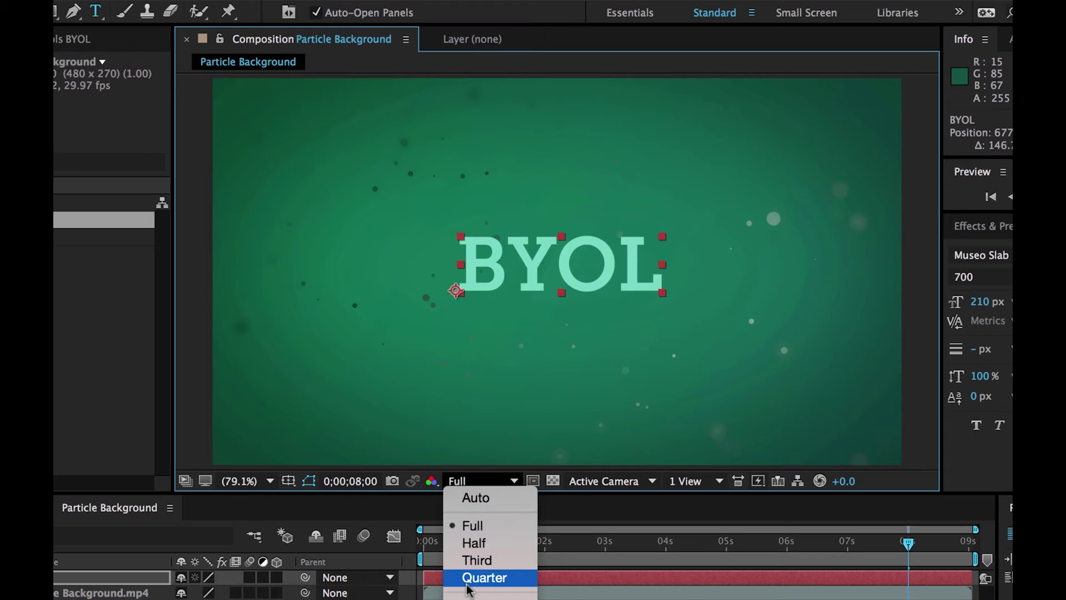
pyautogui.click(606, 508)
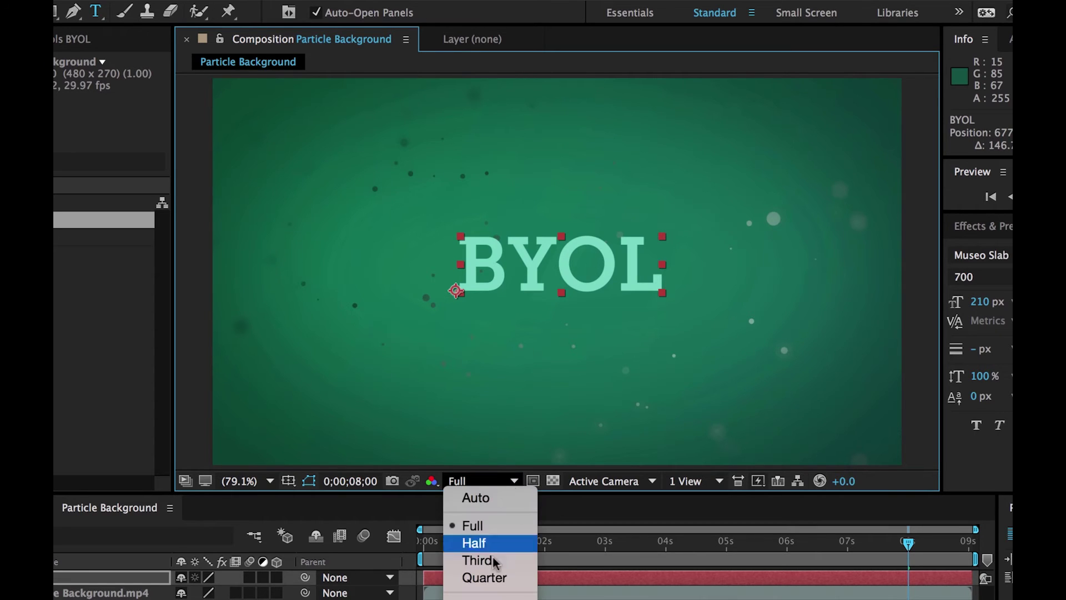
pyautogui.click(614, 520)
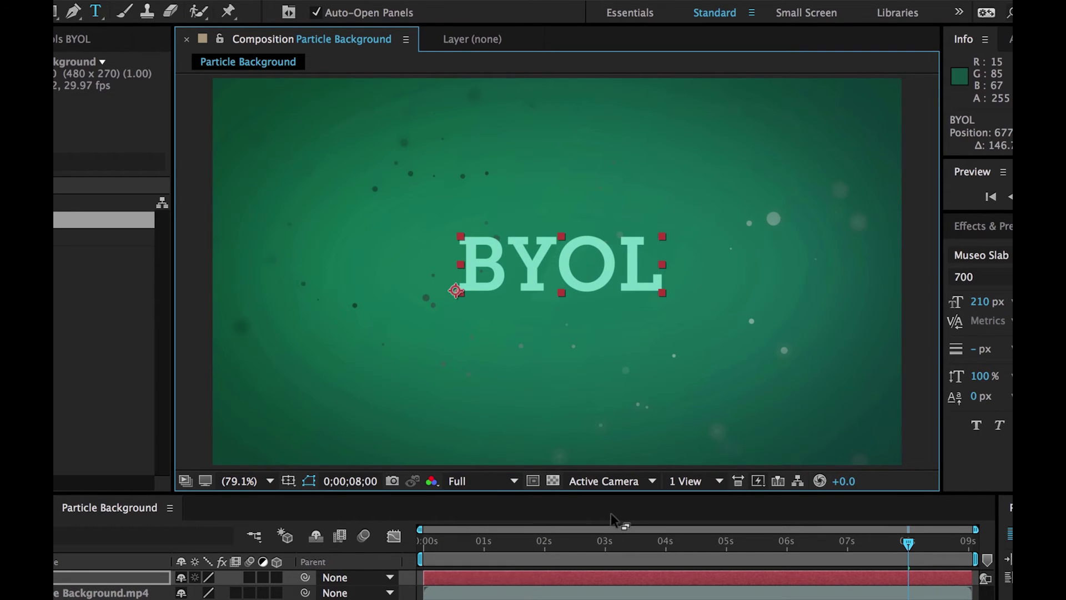
# Scrub the timeline back through 0;00;02;17 and place the current time at 0;00;00;00
pyautogui.click(899, 544)
pyautogui.moveTo(899, 544); pyautogui.dragTo(578, 545)
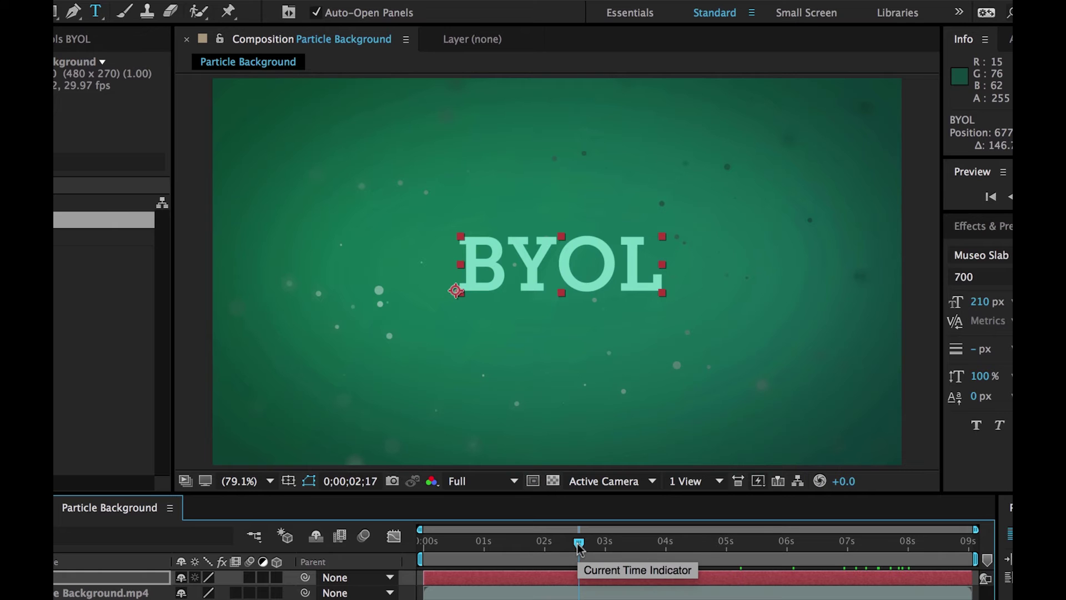
pyautogui.moveTo(579, 546); pyautogui.dragTo(423, 546)
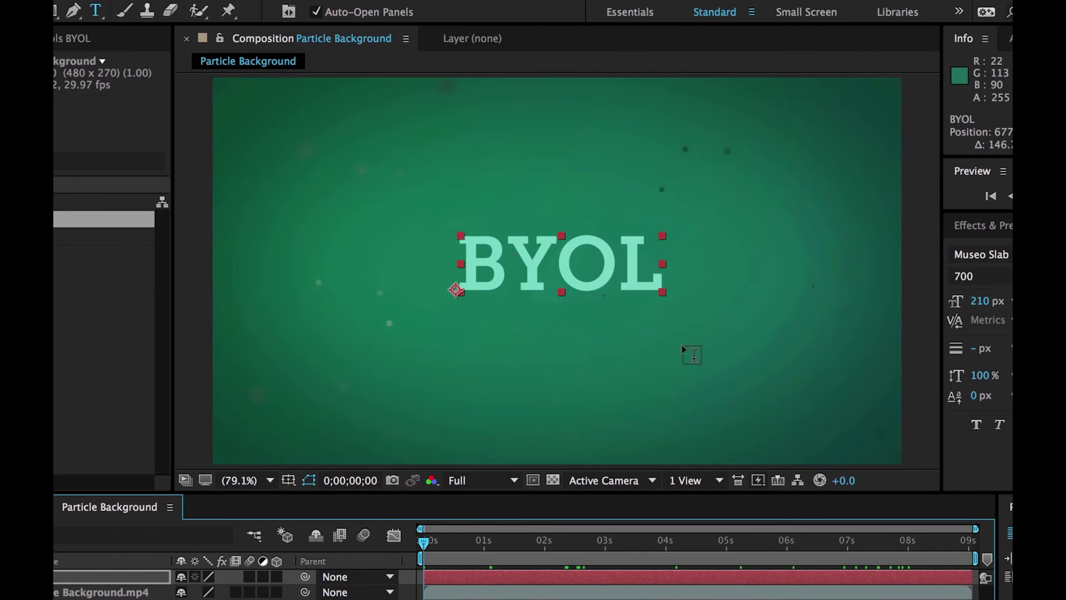
# Compare the composition view at 25%, 50% and 100% magnification and leave it at 50%
pyautogui.click(254, 483)
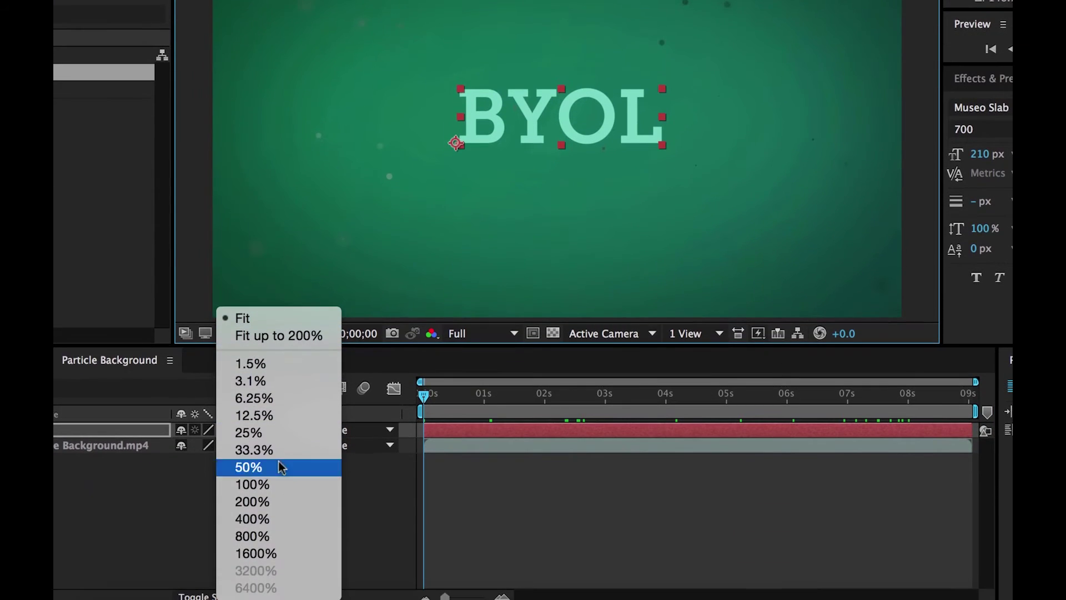
pyautogui.click(279, 461)
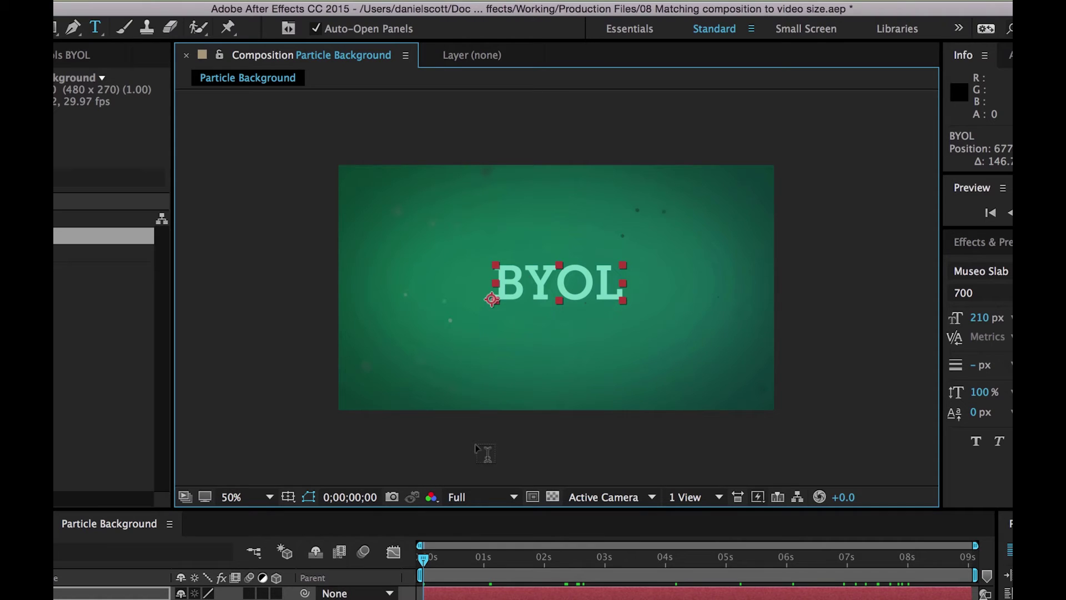
pyautogui.click(269, 497)
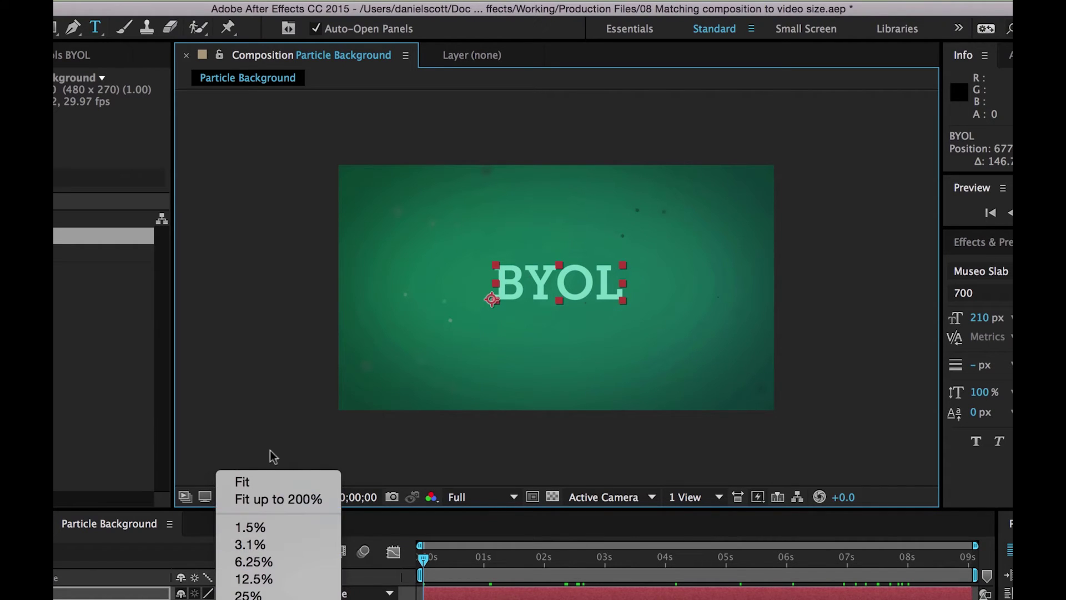
pyautogui.click(249, 594)
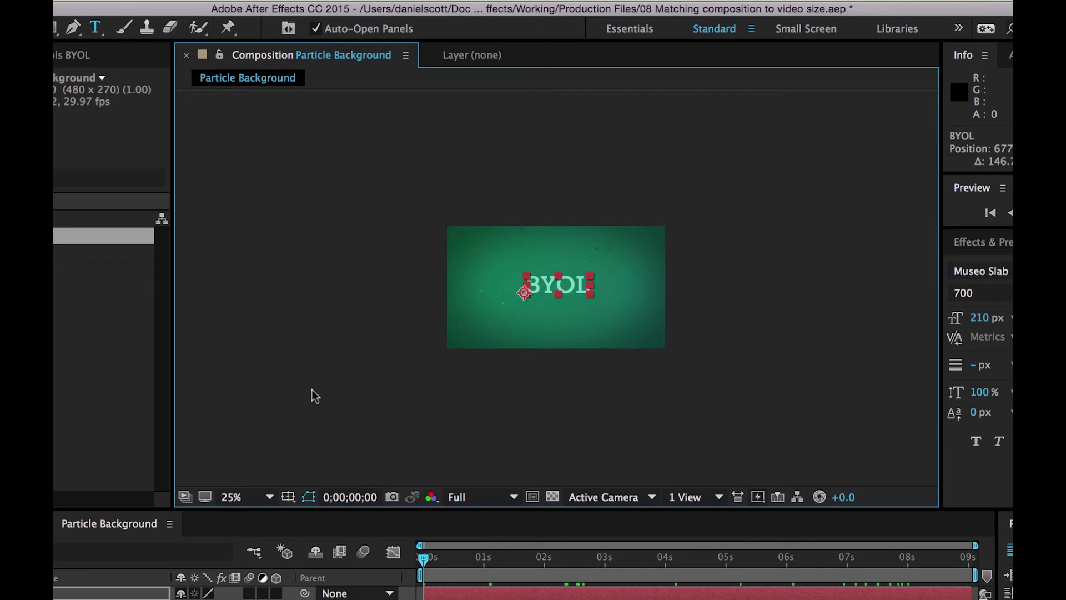
pyautogui.press('.')
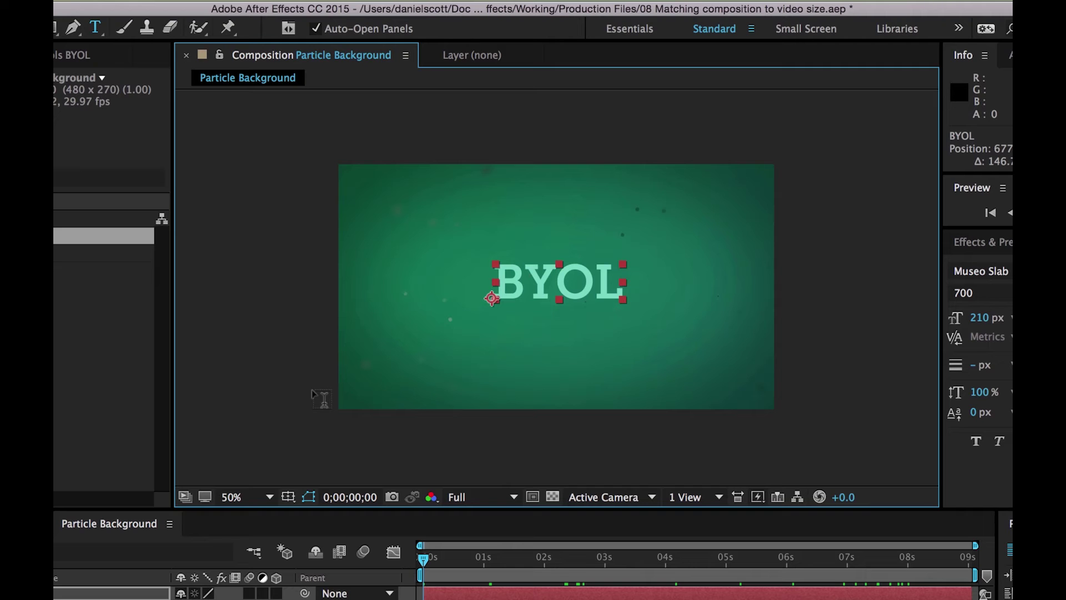
pyautogui.press('.')
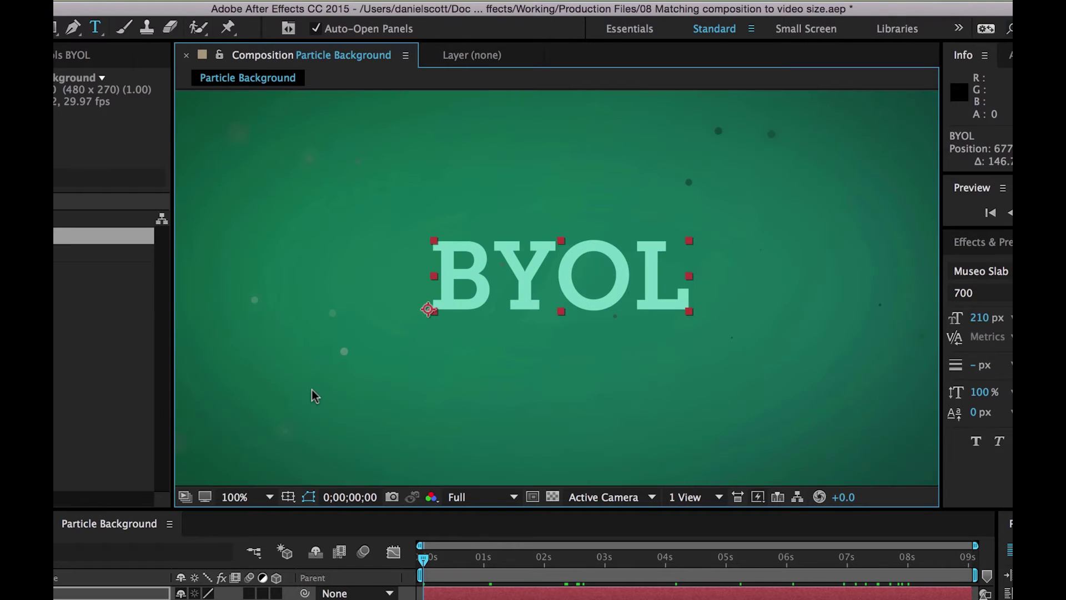
pyautogui.press(',')
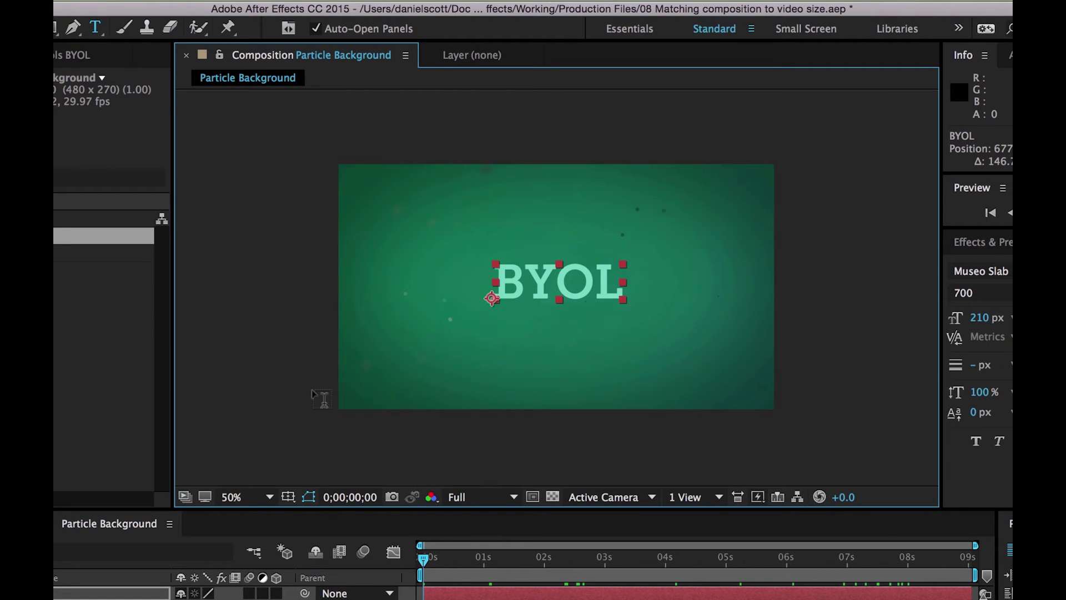
pyautogui.press('.')
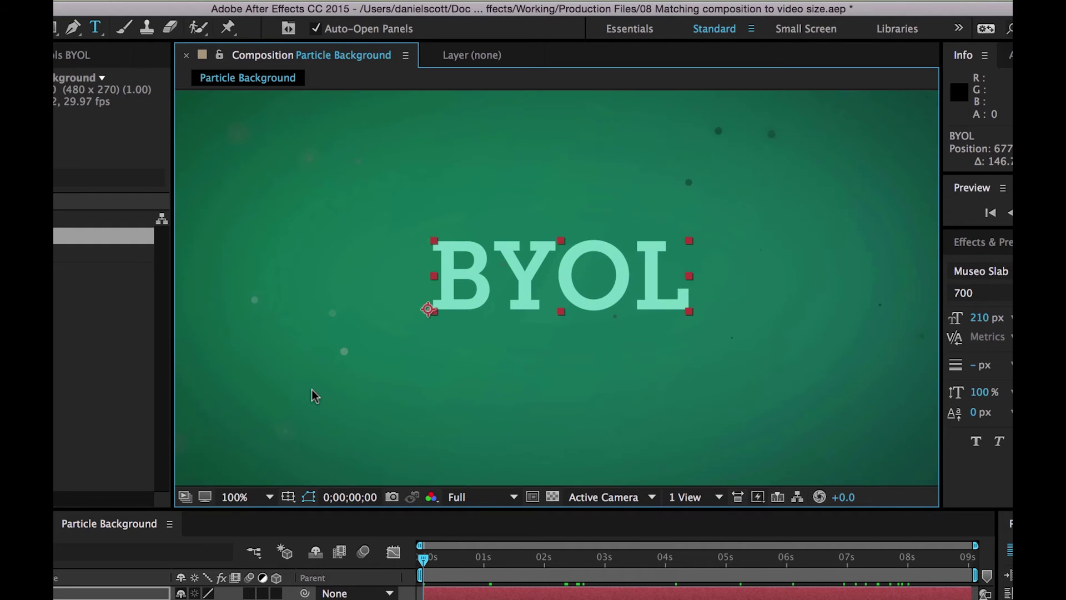
pyautogui.press(',')
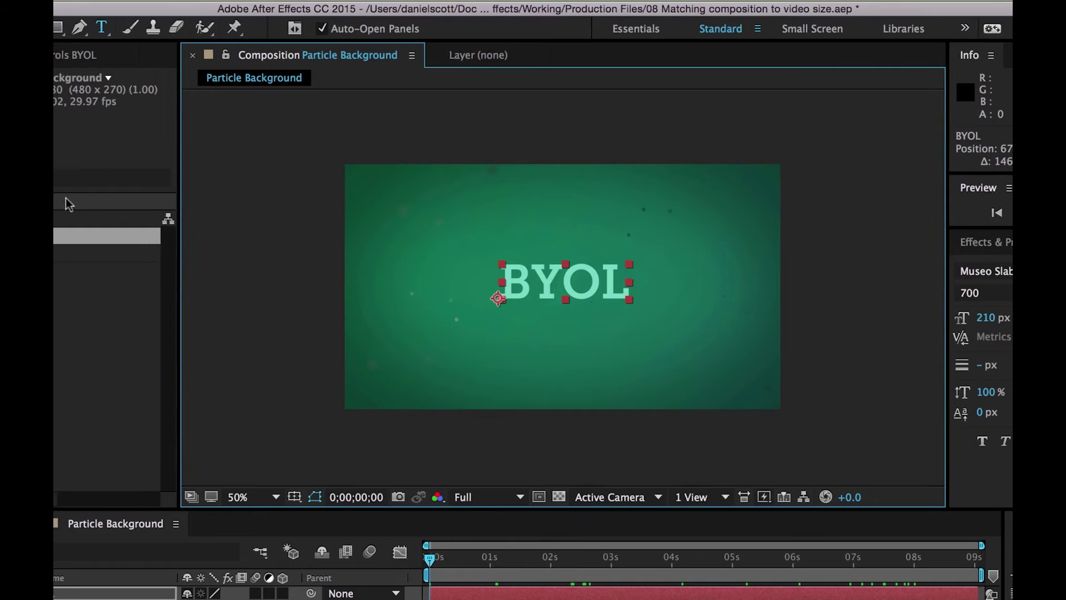
# Move the BYOL text straight across until it sits just outside the frame's right edge, at about position 1986, 608
pyautogui.press('v')
pyautogui.moveTo(712, 274); pyautogui.dragTo(1022, 281)
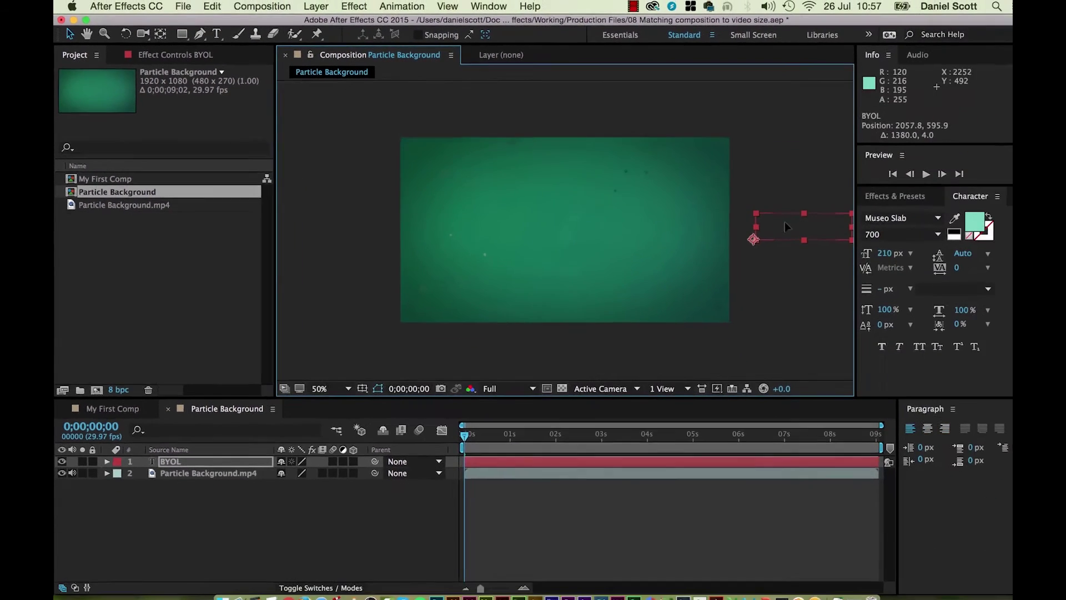
pyautogui.moveTo(784, 221); pyautogui.dragTo(773, 223)
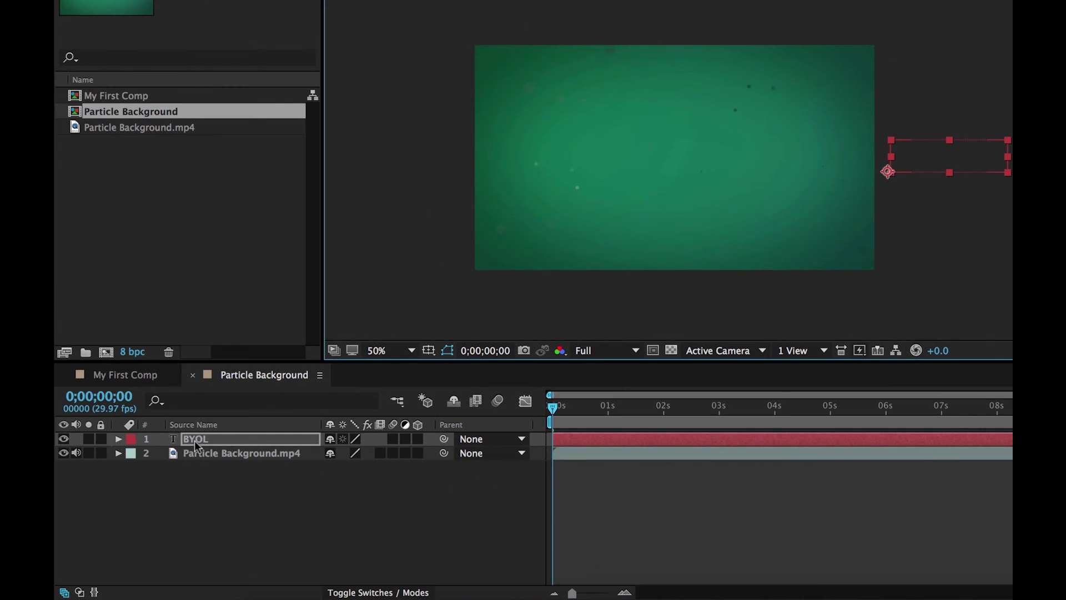
# Keyframe the BYOL layer's Position at 0;00;00;00 and again at 0;00;01;17 with the text back mid-frame, at about 630, 608
pyautogui.click(195, 439)
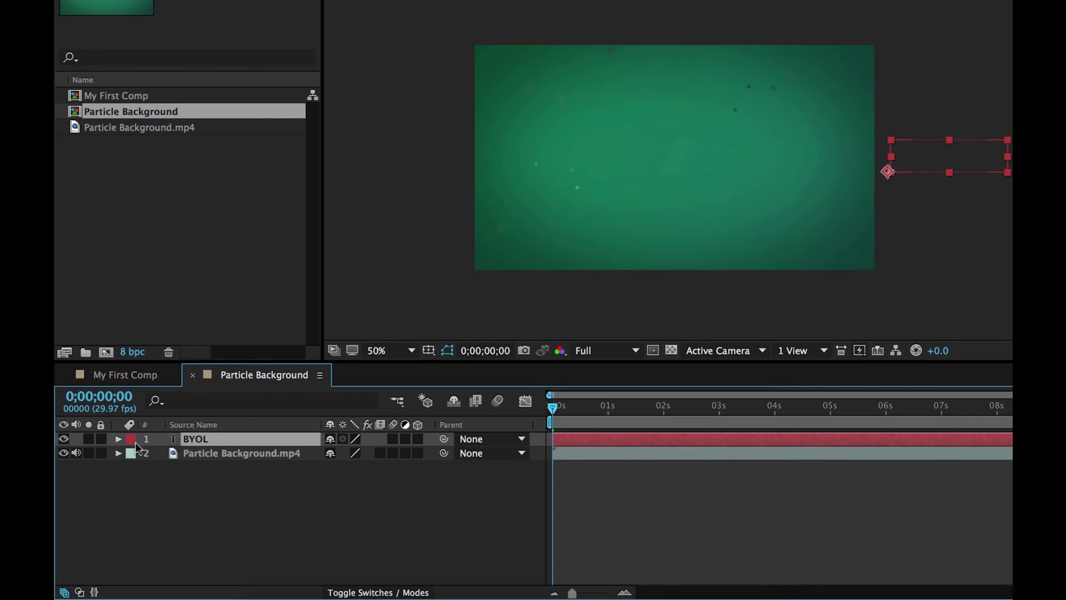
pyautogui.click(117, 439)
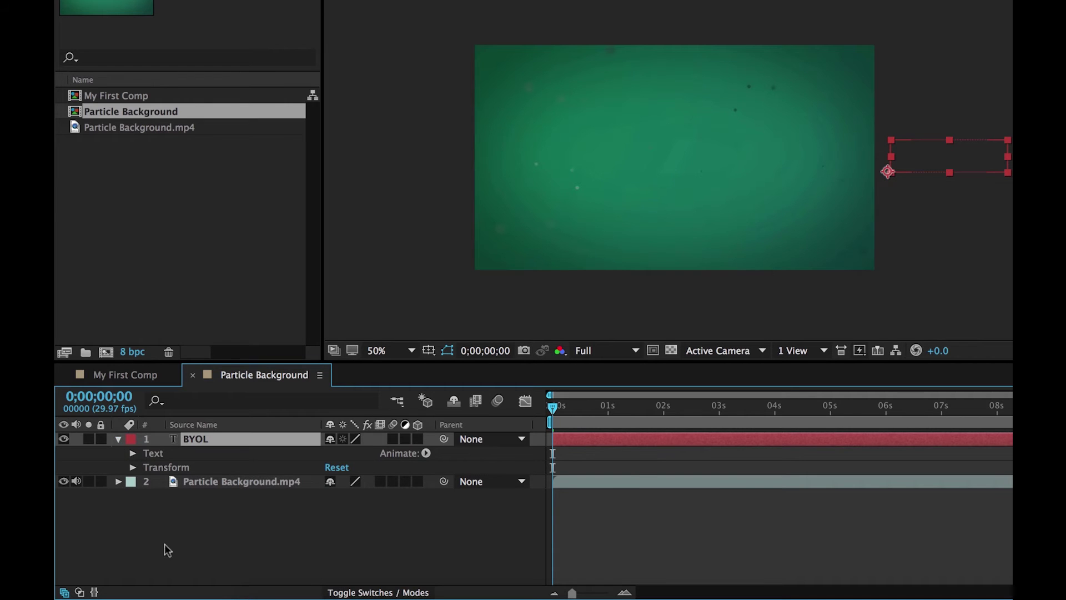
pyautogui.click(132, 467)
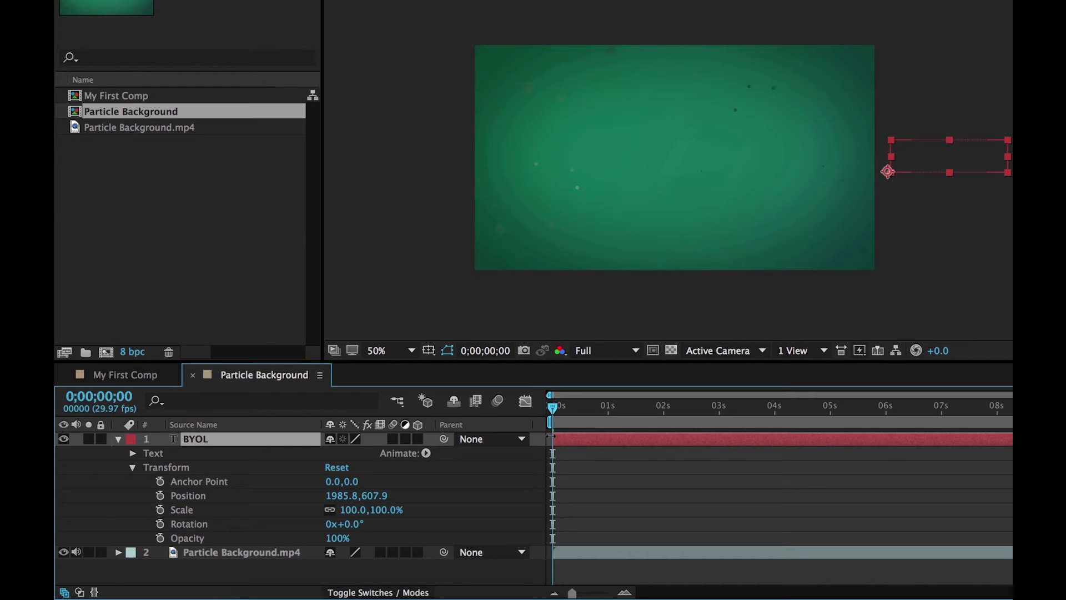
pyautogui.click(160, 496)
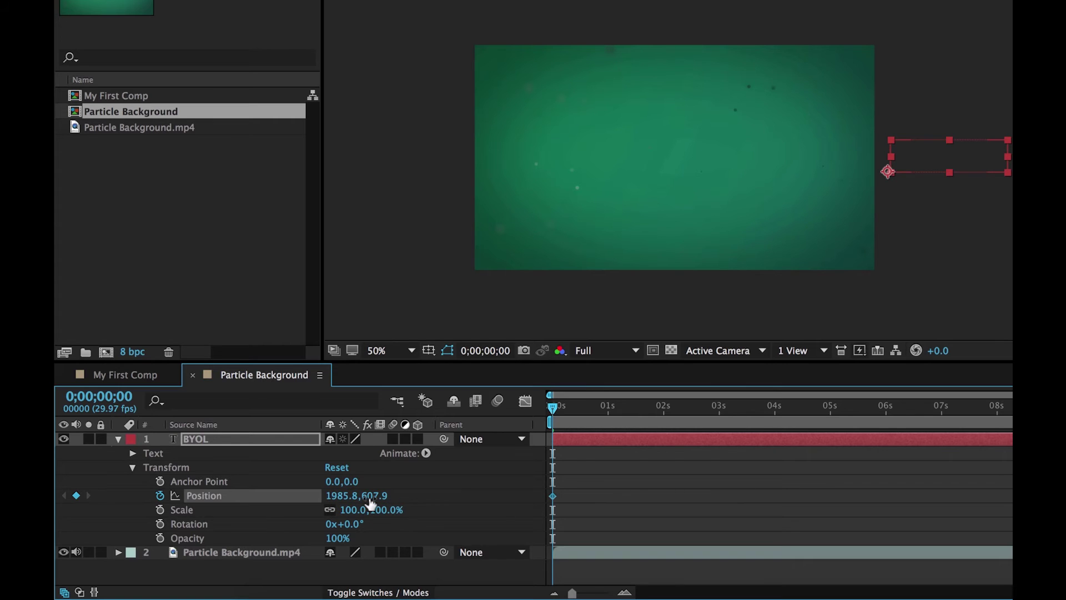
pyautogui.moveTo(554, 411); pyautogui.dragTo(640, 429)
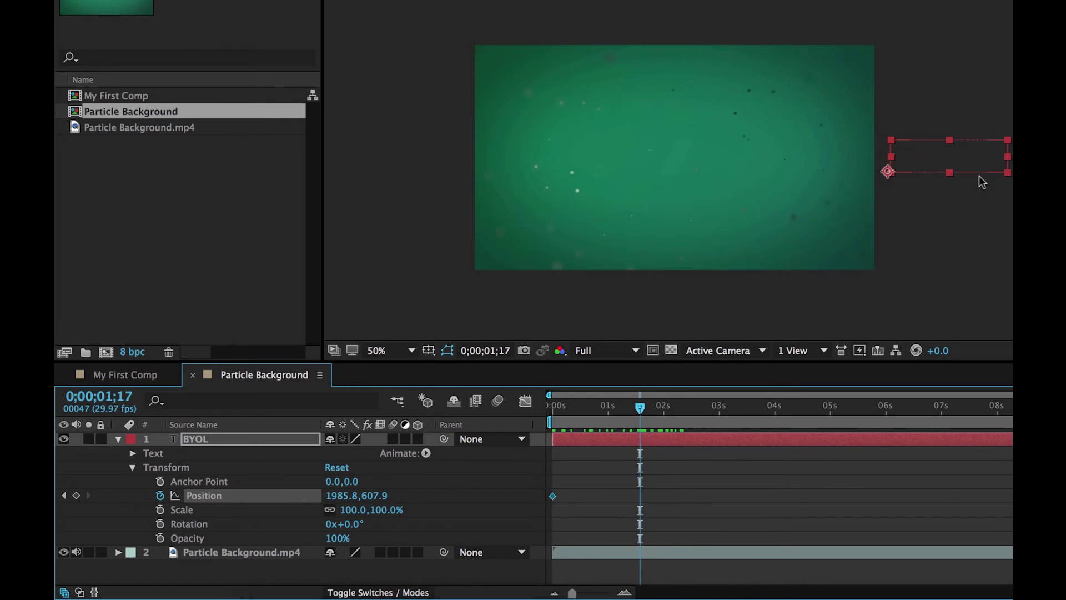
pyautogui.moveTo(980, 160); pyautogui.dragTo(700, 187)
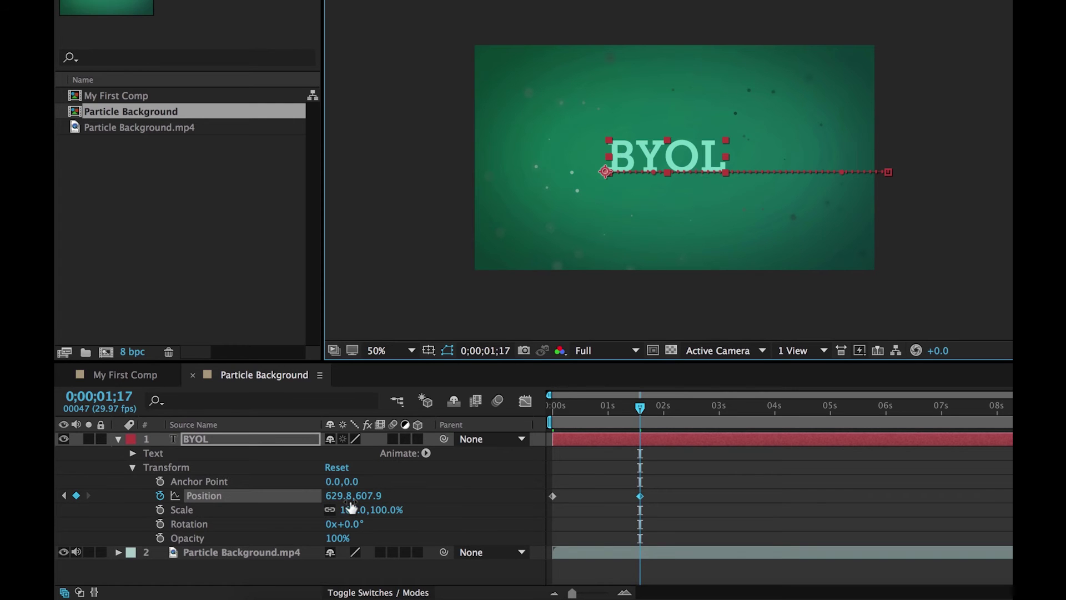
# Preview the BYOL slide-in animation from the first frame and return the current time to 0;00;00;00
pyautogui.moveTo(638, 408); pyautogui.dragTo(528, 428)
pyautogui.press('pagedown')
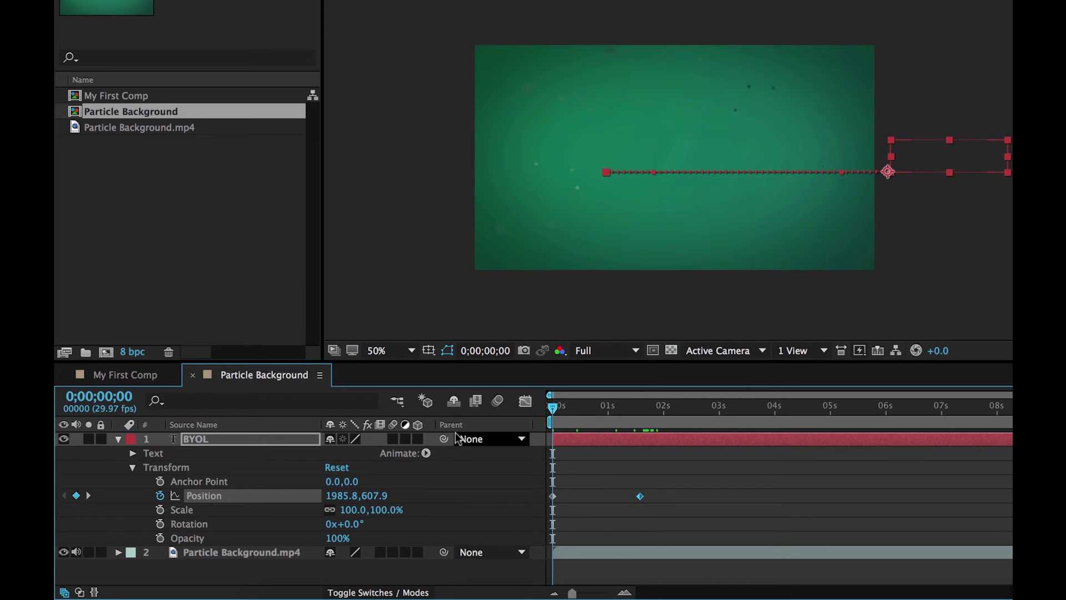
pyautogui.press('space')
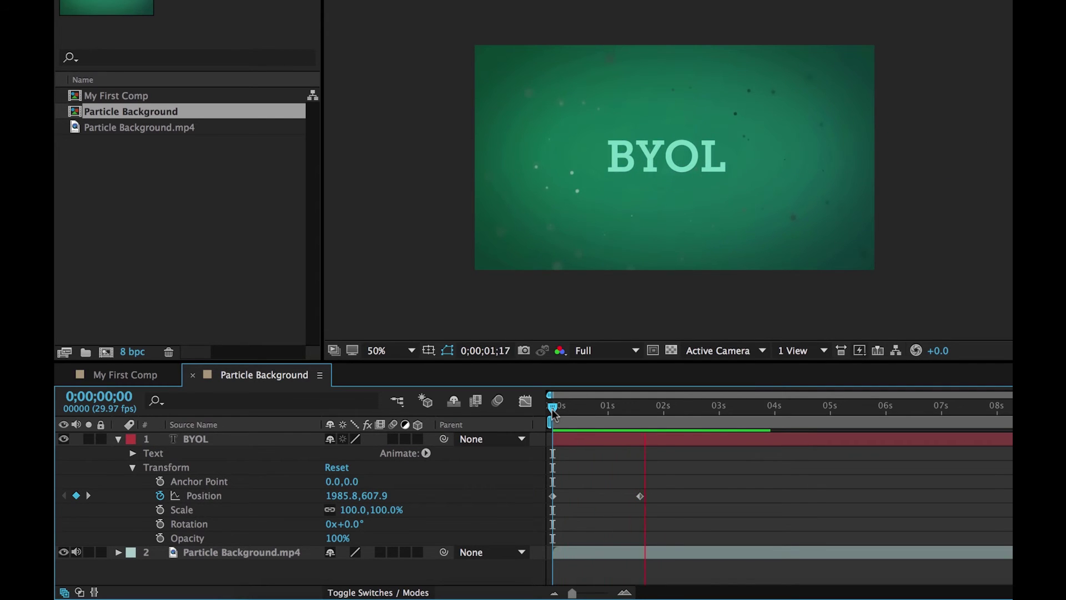
pyautogui.press('space')
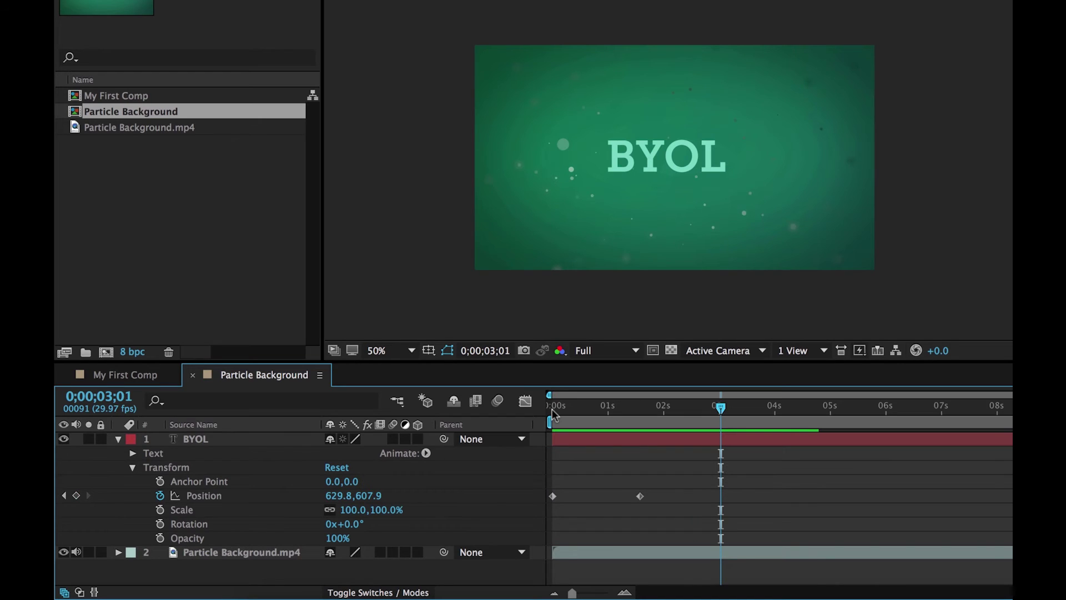
pyautogui.moveTo(715, 405); pyautogui.dragTo(544, 432)
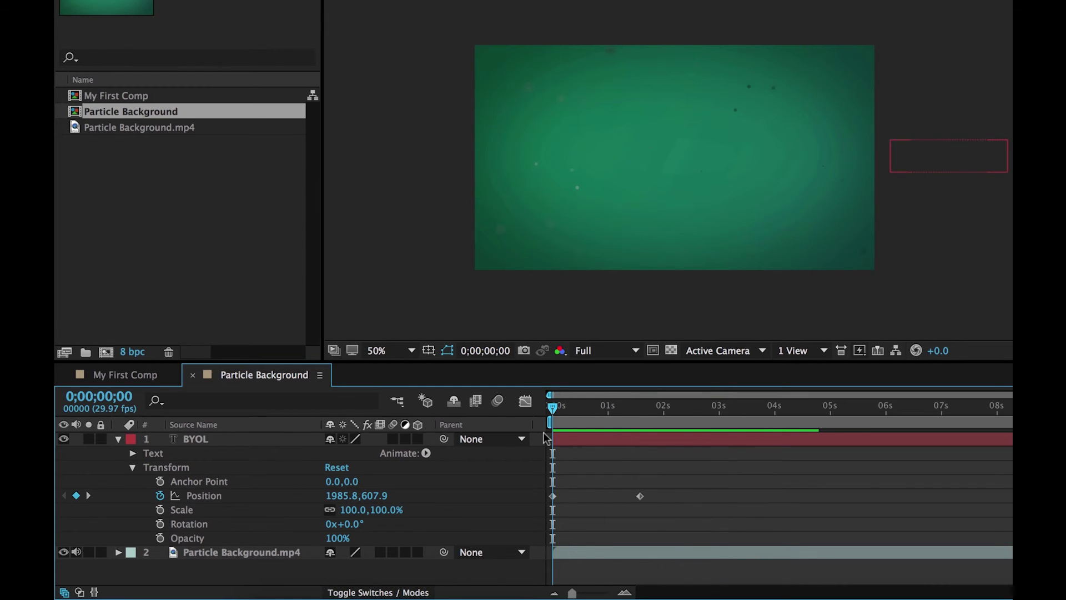
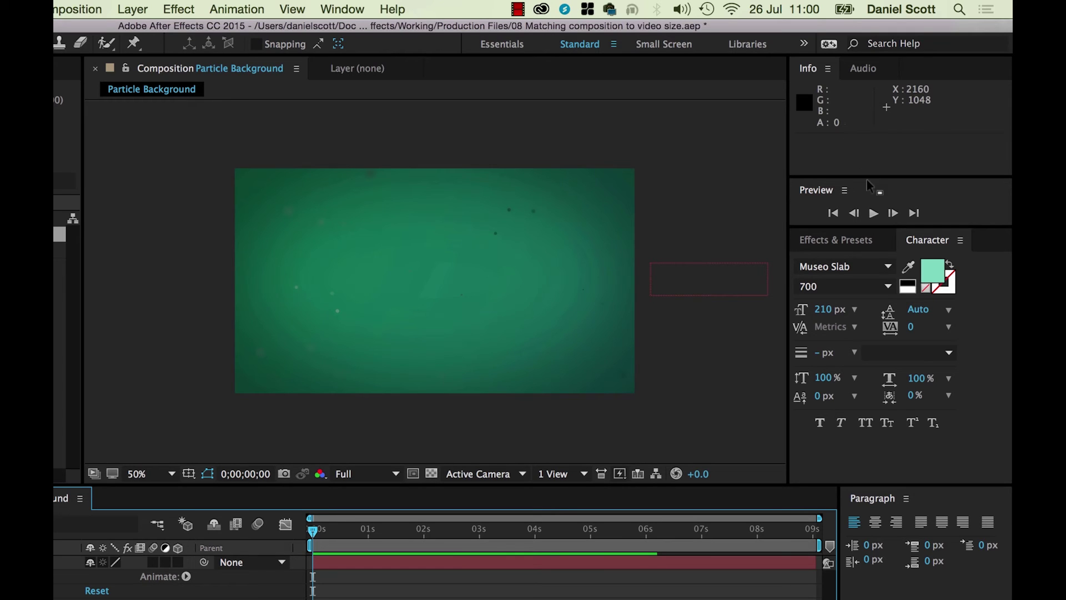
# Play the start of the animation to check its playback frame rate, and scrub back to 0;00;00;12
pyautogui.press('space')
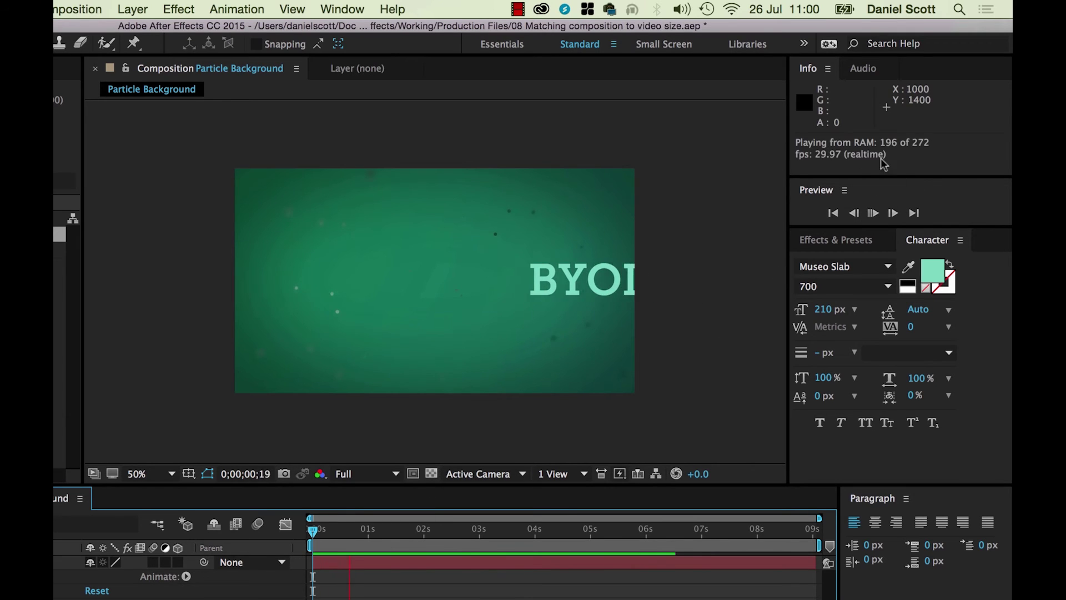
pyautogui.press('space')
pyautogui.moveTo(353, 536); pyautogui.dragTo(335, 534)
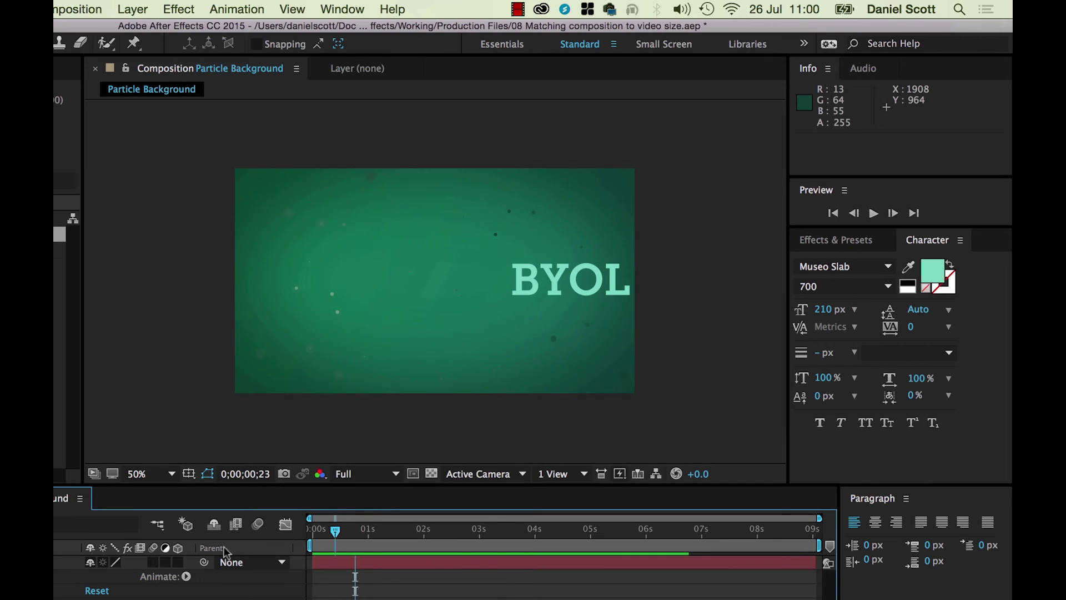
pyautogui.click(355, 10)
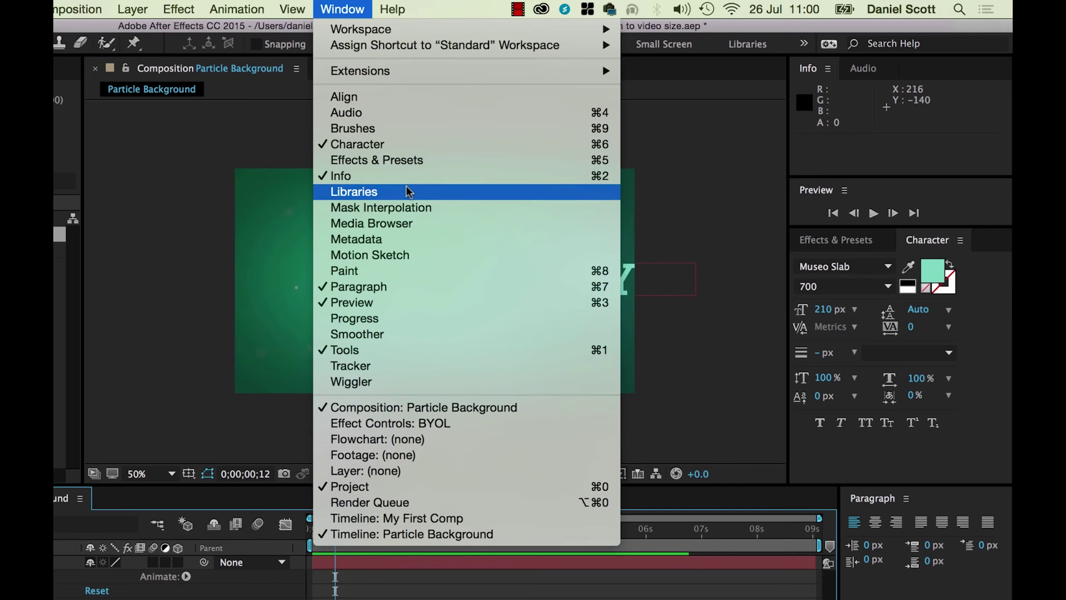
pyautogui.press('Escape')
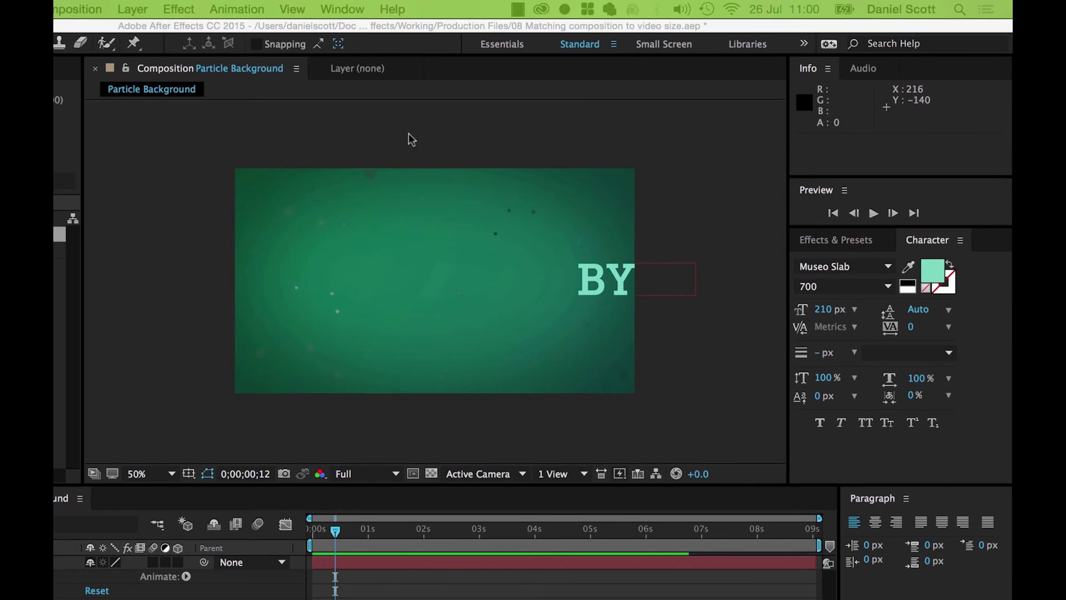
# Replay the composition from 0;00;00;00 to about three seconds, checking for real-time playback, and return to the first frame
pyautogui.moveTo(335, 532); pyautogui.dragTo(292, 541)
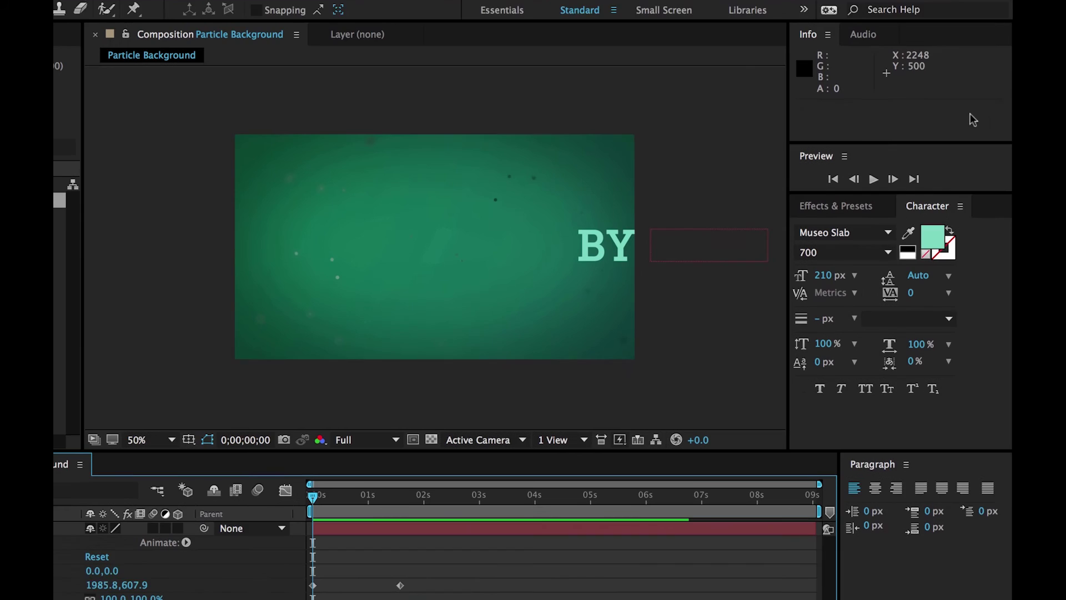
pyautogui.press('space')
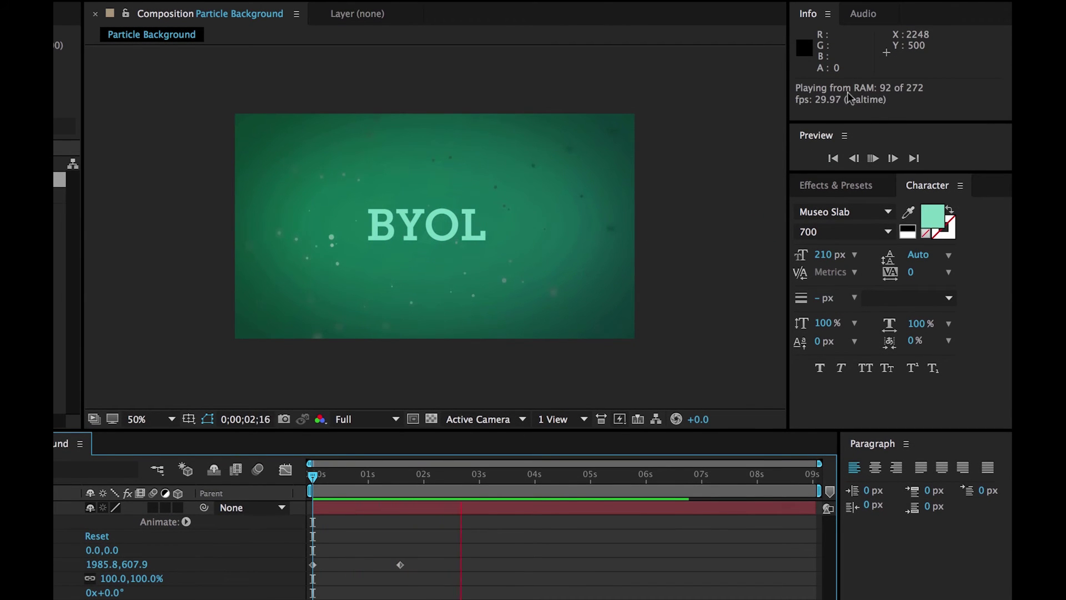
pyautogui.press('space')
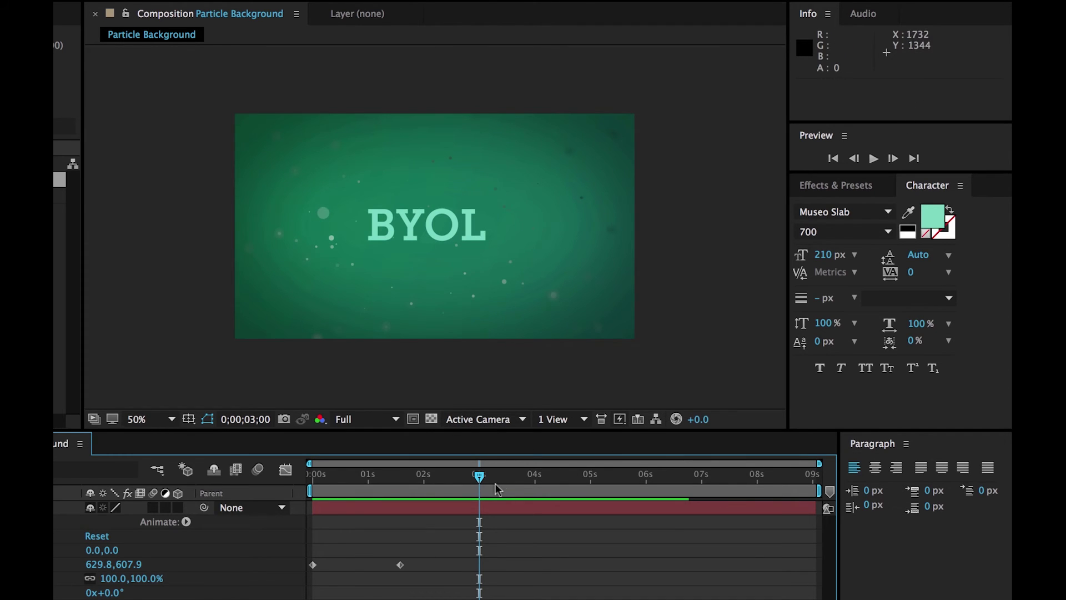
pyautogui.moveTo(480, 479); pyautogui.dragTo(400, 478)
pyautogui.press('Home')
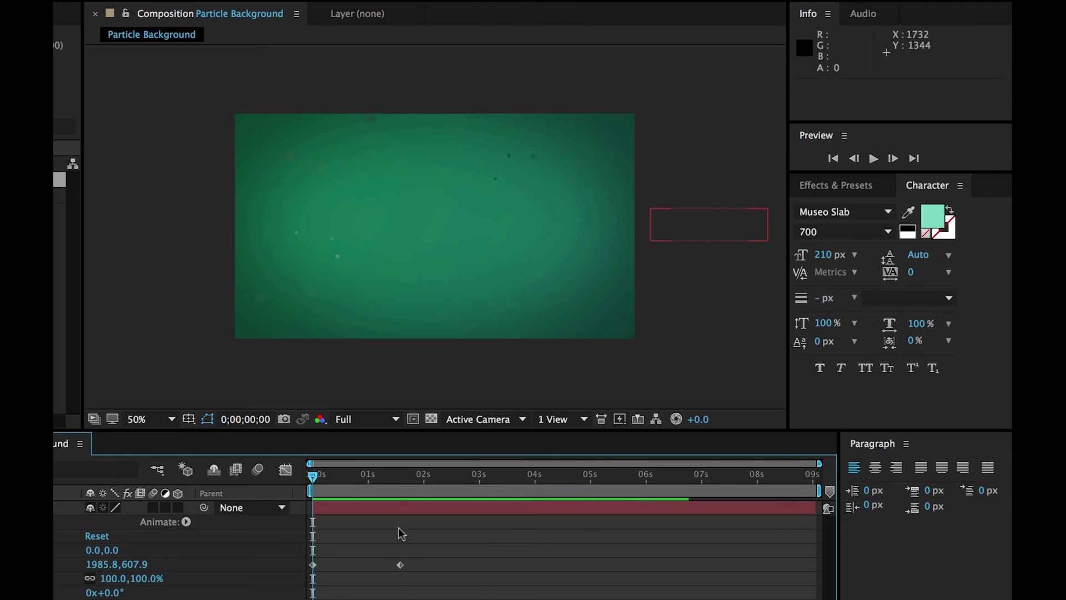
# Shift the second Position keyframe of the BYOL layer to 0;00;01;21 and play the composition to check the new timing
pyautogui.moveTo(400, 565); pyautogui.dragTo(407, 565)
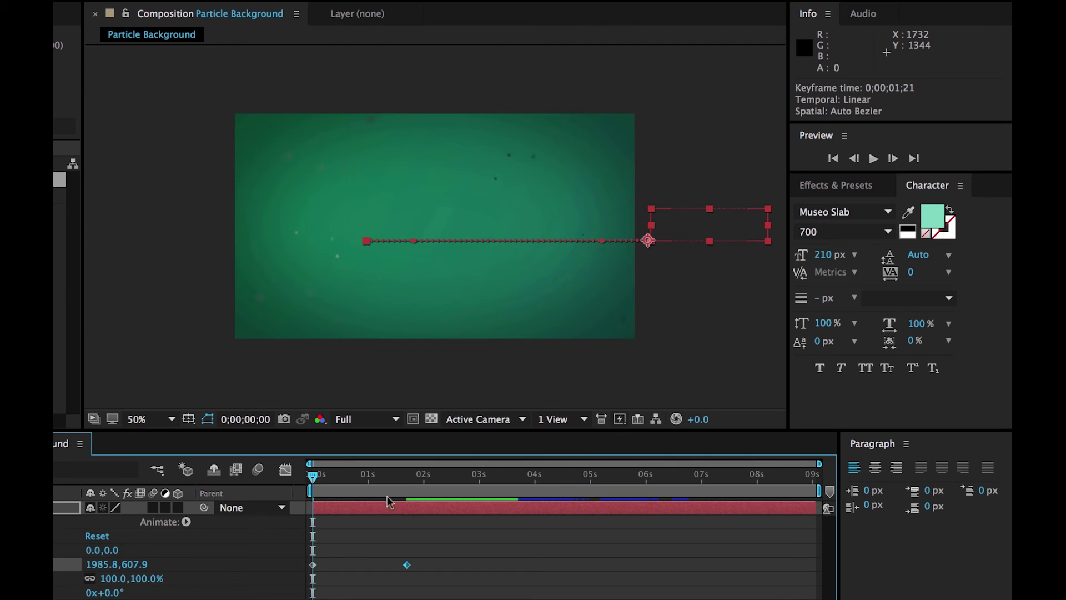
pyautogui.press('space')
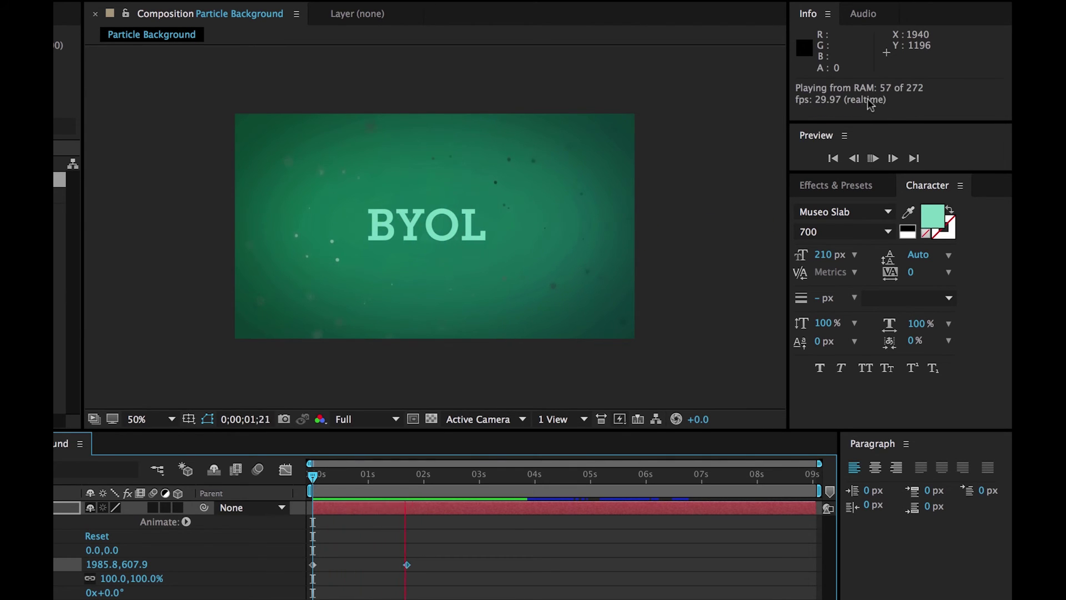
pyautogui.press('space')
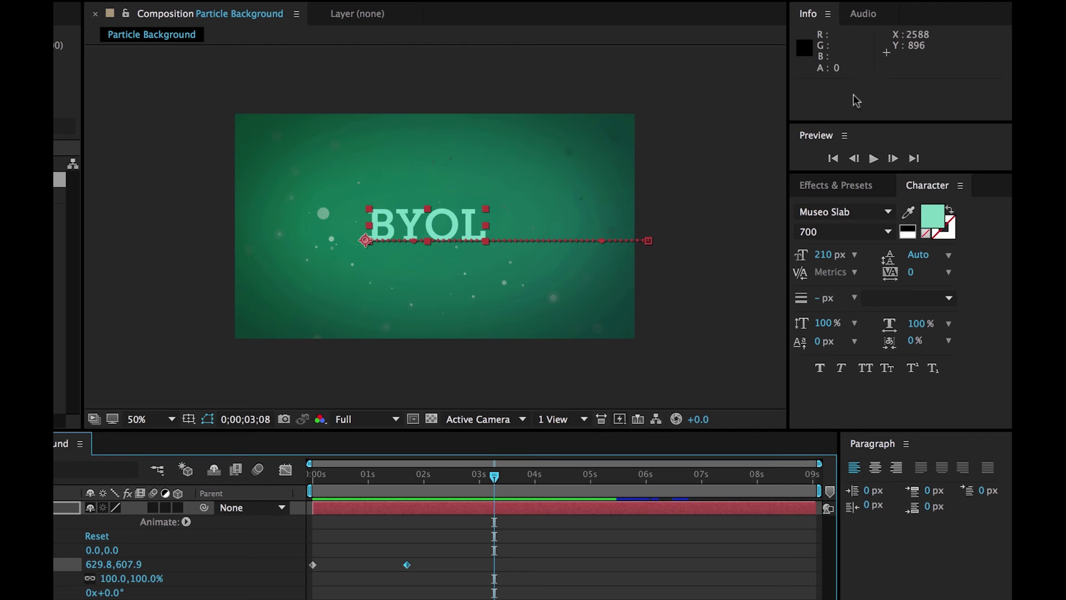
pyautogui.press('space')
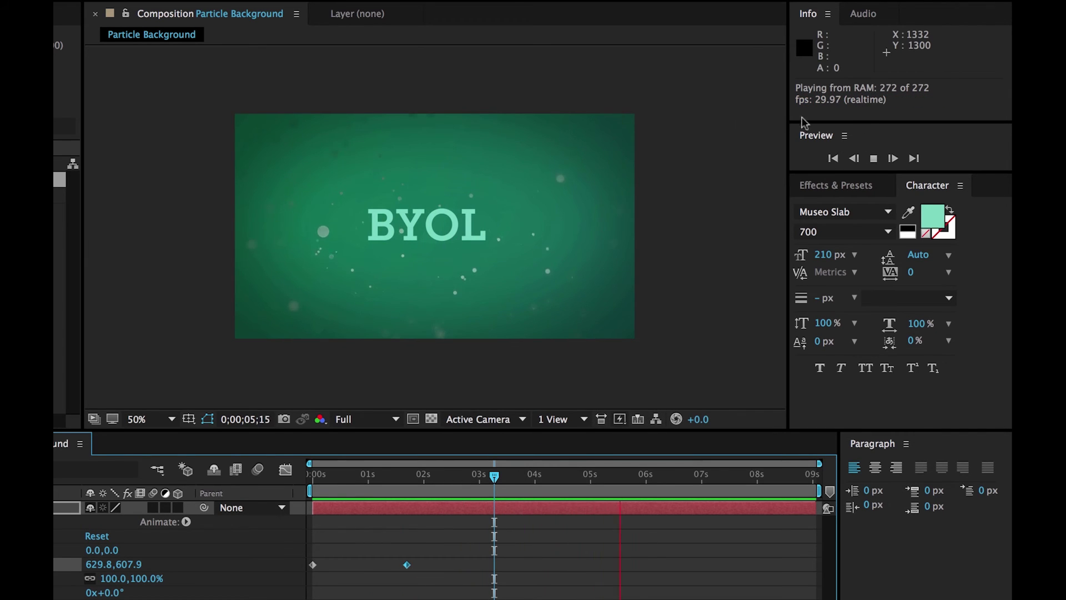
pyautogui.press('space')
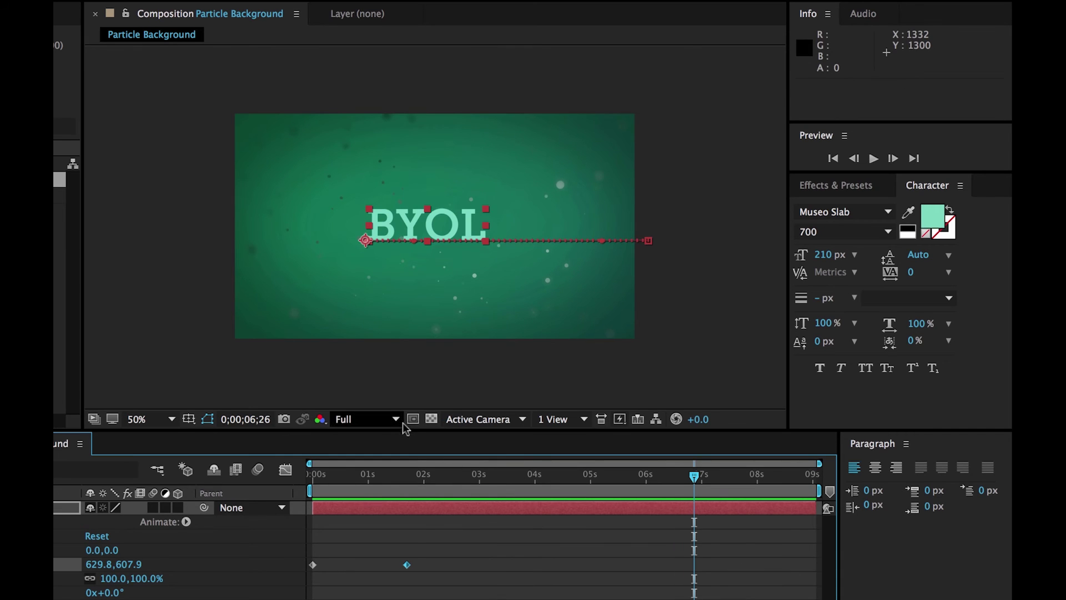
# Set the composition preview resolution to Half and play the BYOL animation, stopping at 0;00;02;21
pyautogui.click(366, 418)
pyautogui.click(381, 480)
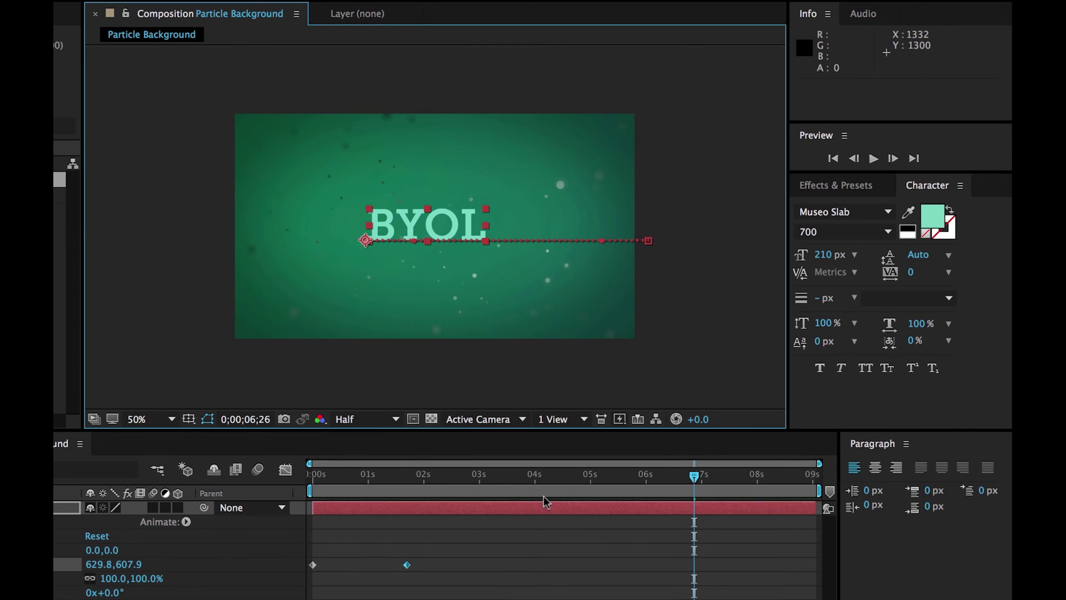
pyautogui.press('space')
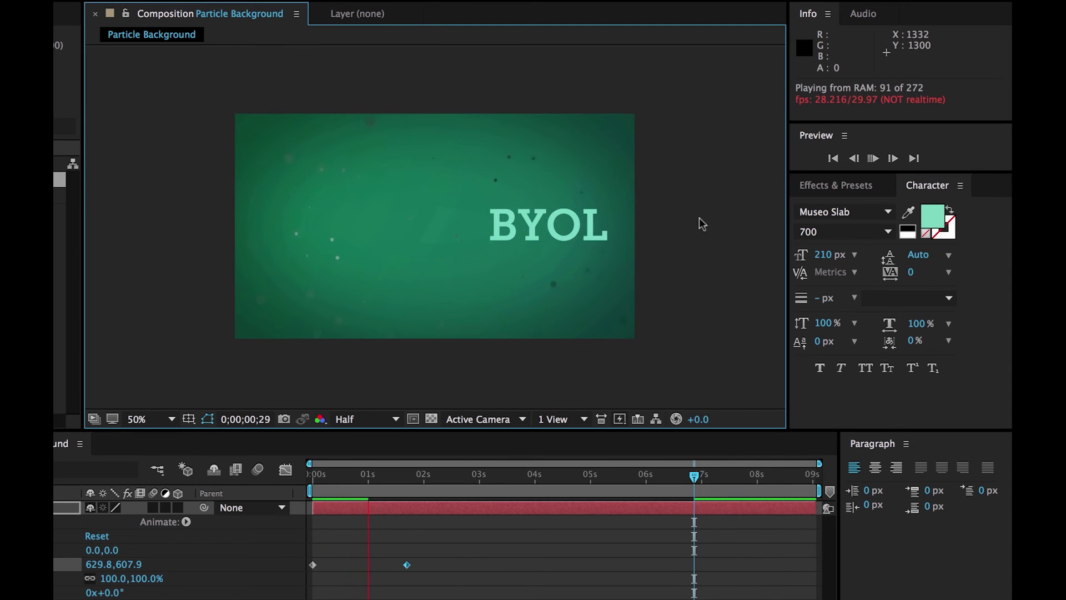
pyautogui.press('space')
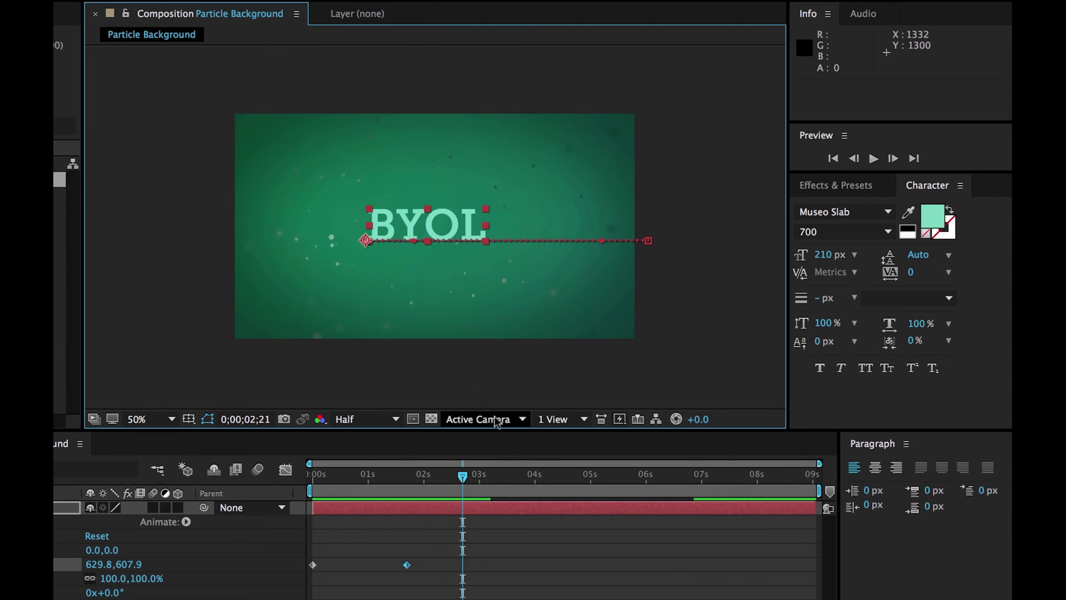
# Set the composition preview resolution to Auto and replay the composition to check its playback frame rate
pyautogui.click(393, 426)
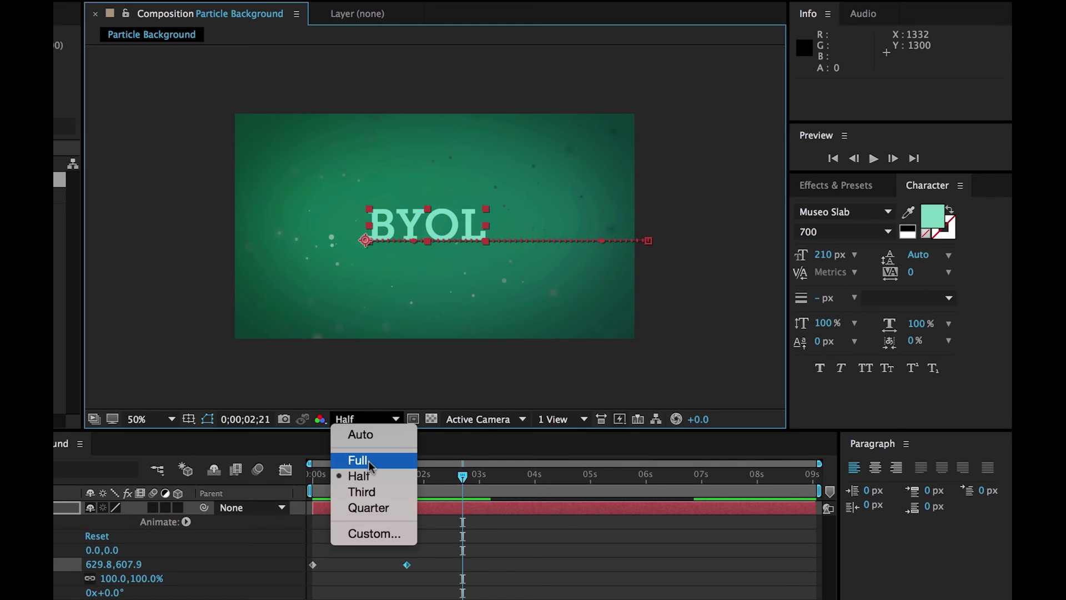
pyautogui.click(394, 459)
pyautogui.click(397, 426)
pyautogui.click(371, 436)
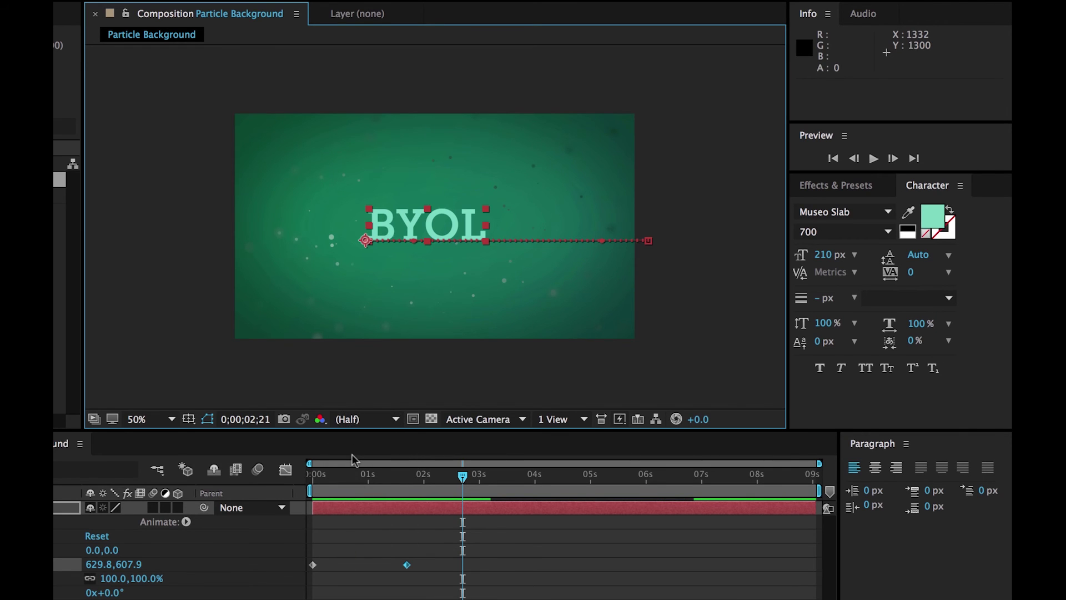
pyautogui.moveTo(414, 471); pyautogui.dragTo(440, 493)
pyautogui.press('space')
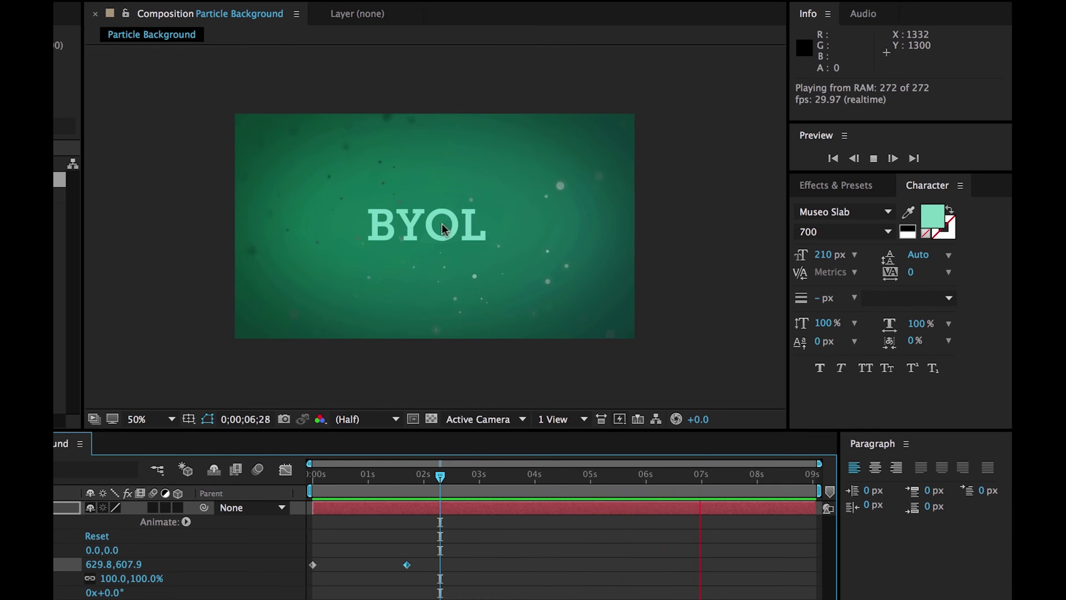
pyautogui.press('space')
# Try moving the BYOL layer below the frame at 0;00;07;29, scrub through the curved motion path, and undo the move
pyautogui.moveTo(702, 476); pyautogui.dragTo(760, 500)
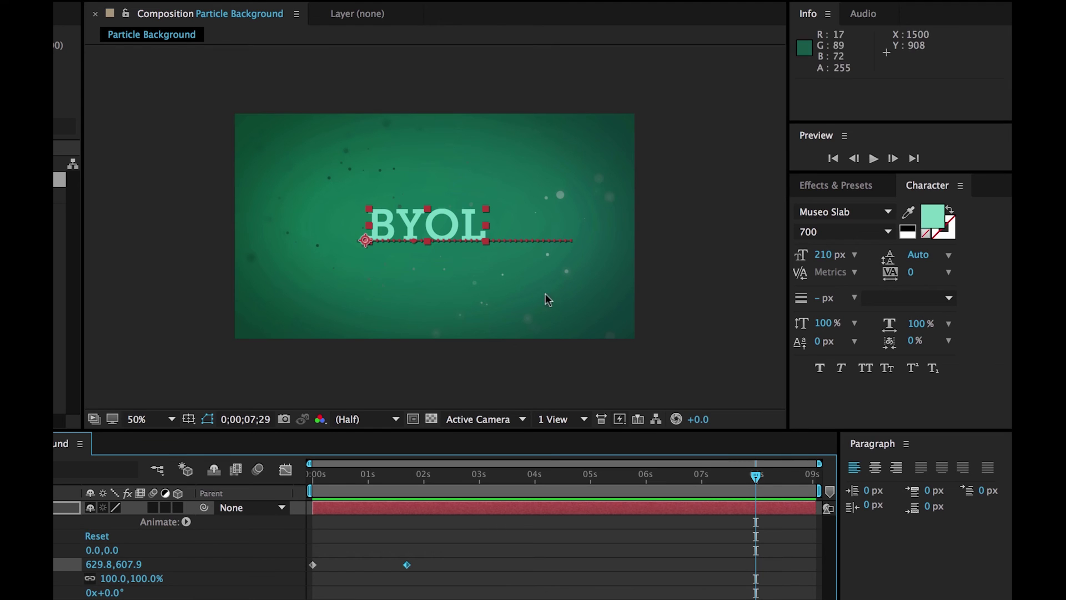
pyautogui.moveTo(436, 217); pyautogui.dragTo(435, 371)
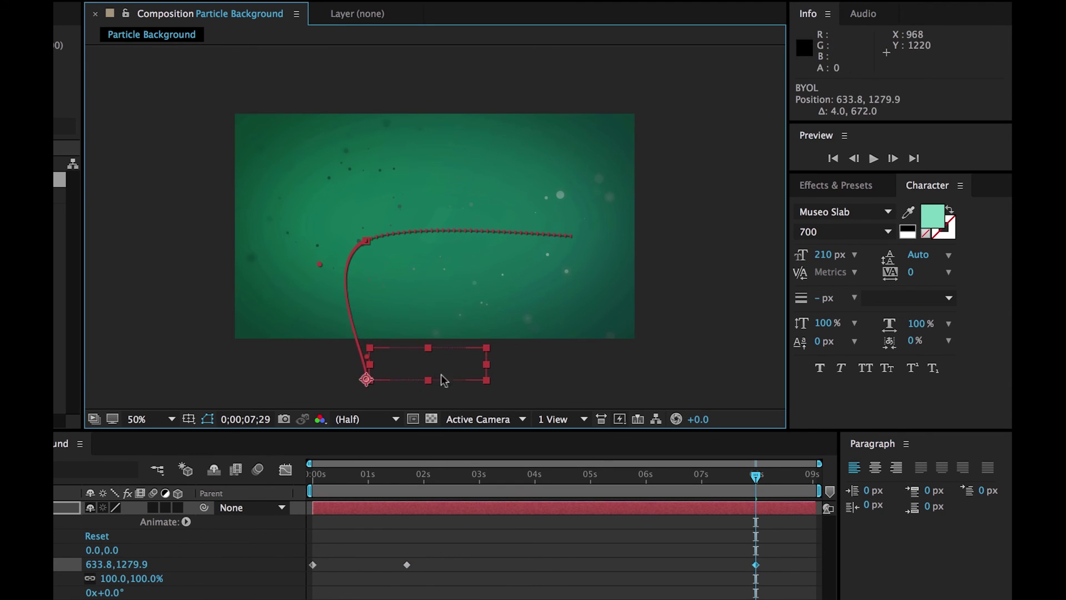
pyautogui.moveTo(340, 491); pyautogui.dragTo(408, 505)
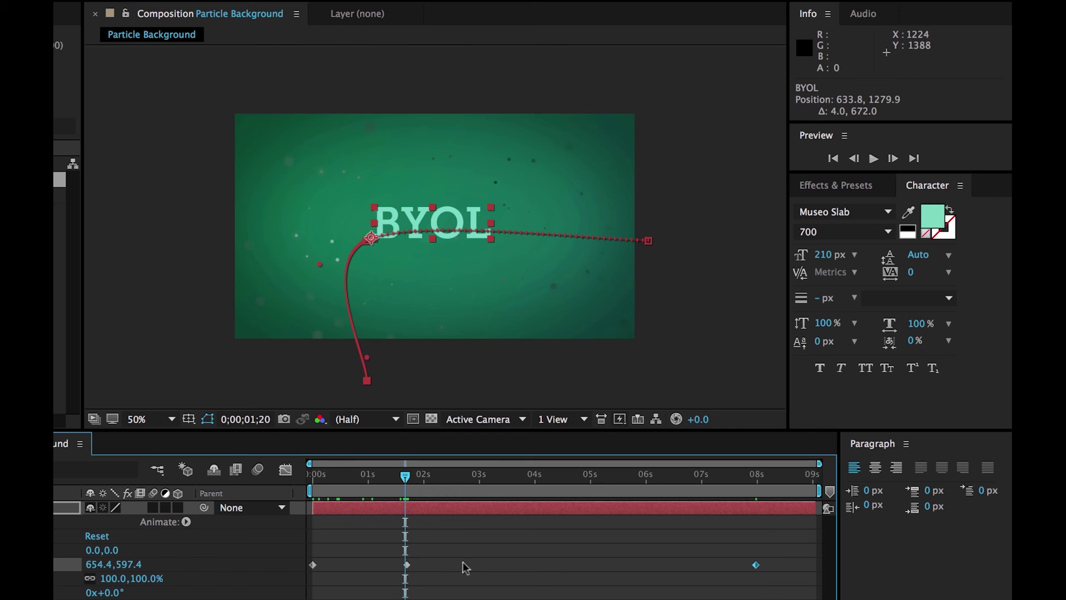
pyautogui.moveTo(413, 481); pyautogui.dragTo(756, 537)
pyautogui.hotkey('ctrl', 'z')
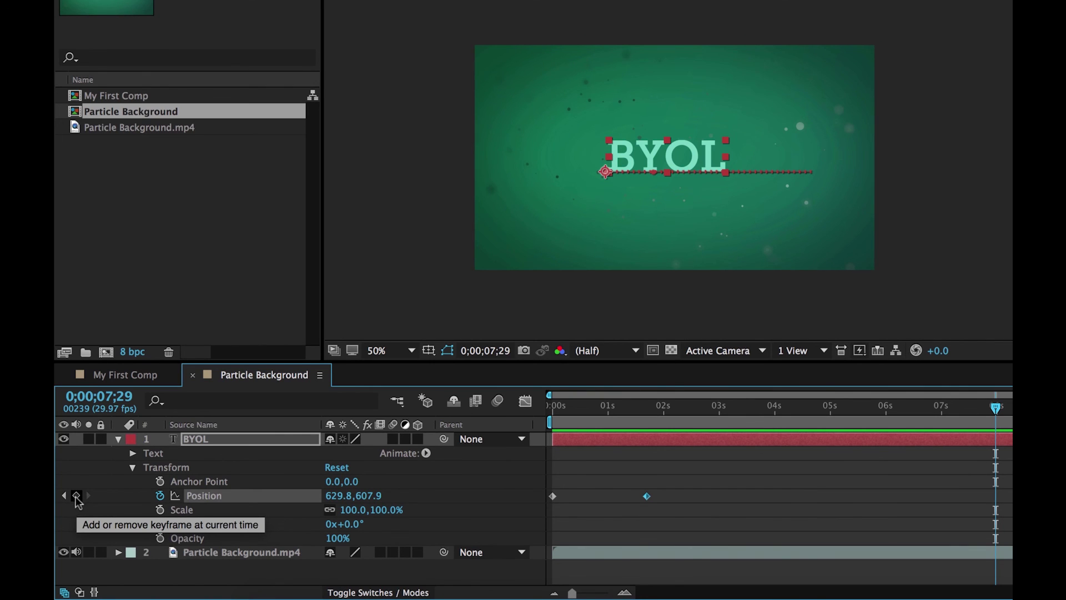
# Add a Position keyframe for the BYOL layer at 0;00;07;29 without moving it, and scrub through the composition
pyautogui.click(77, 495)
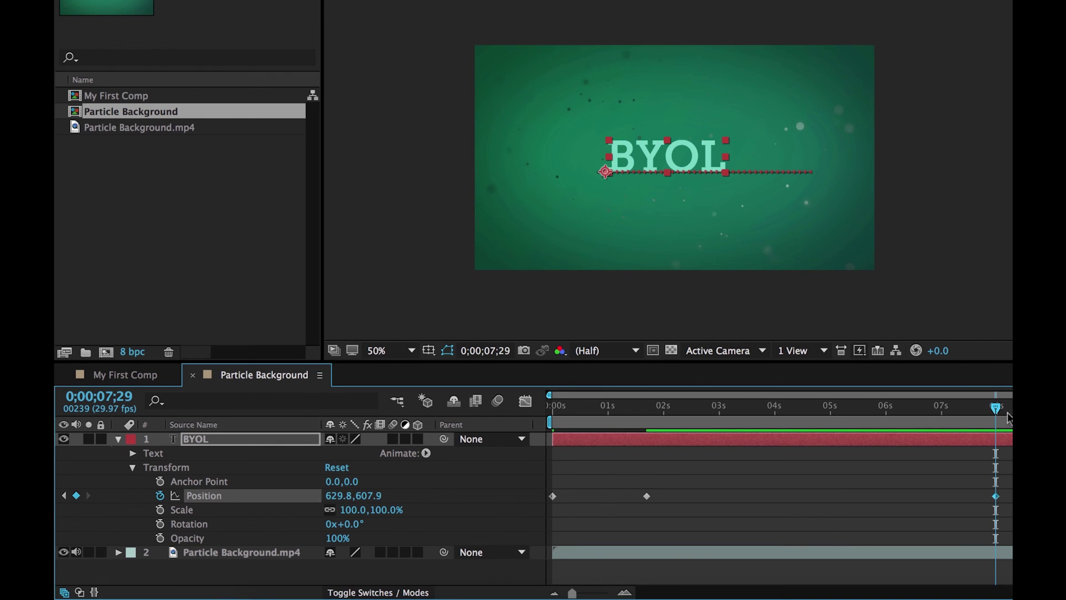
pyautogui.moveTo(945, 405); pyautogui.dragTo(548, 392)
pyautogui.press('space')
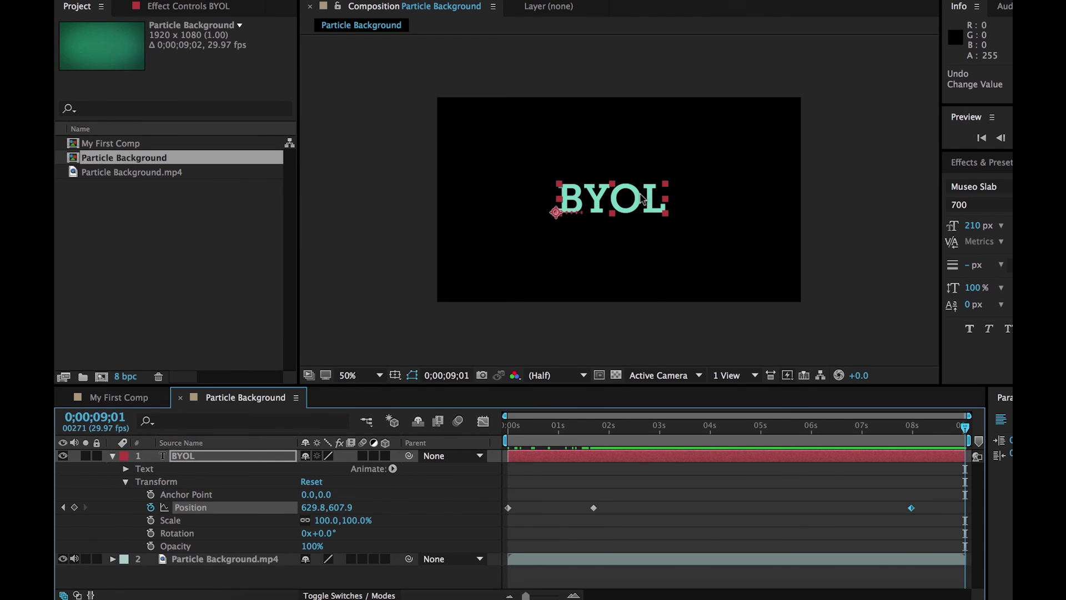
# At 0;00;09;01, move the BYOL layer straight down below the frame to Position 629.8, 1267.9, and preview the animation
pyautogui.moveTo(639, 193); pyautogui.dragTo(646, 324)
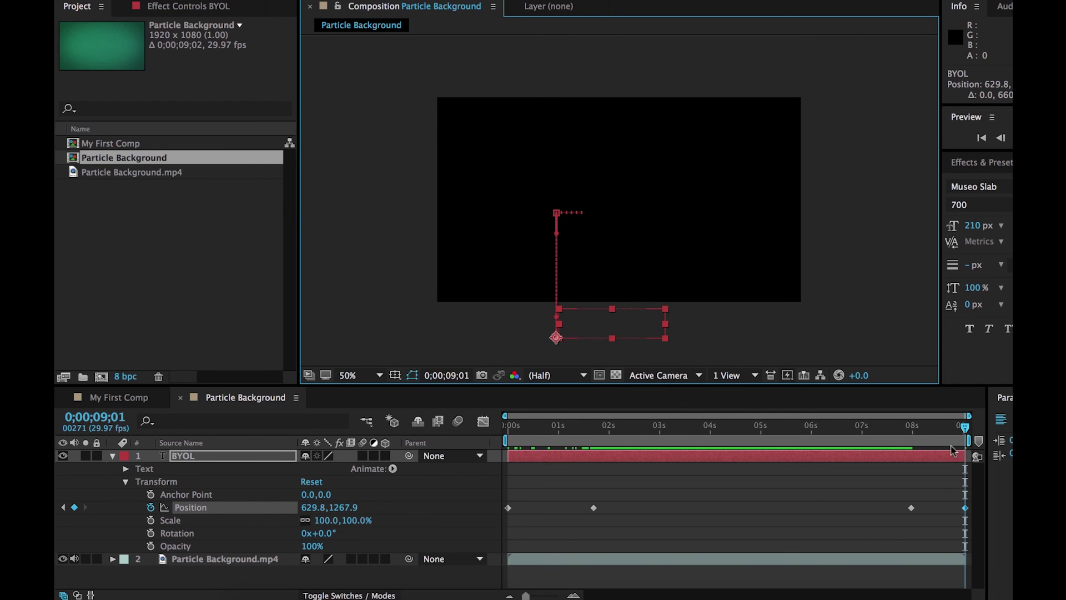
pyautogui.press('space')
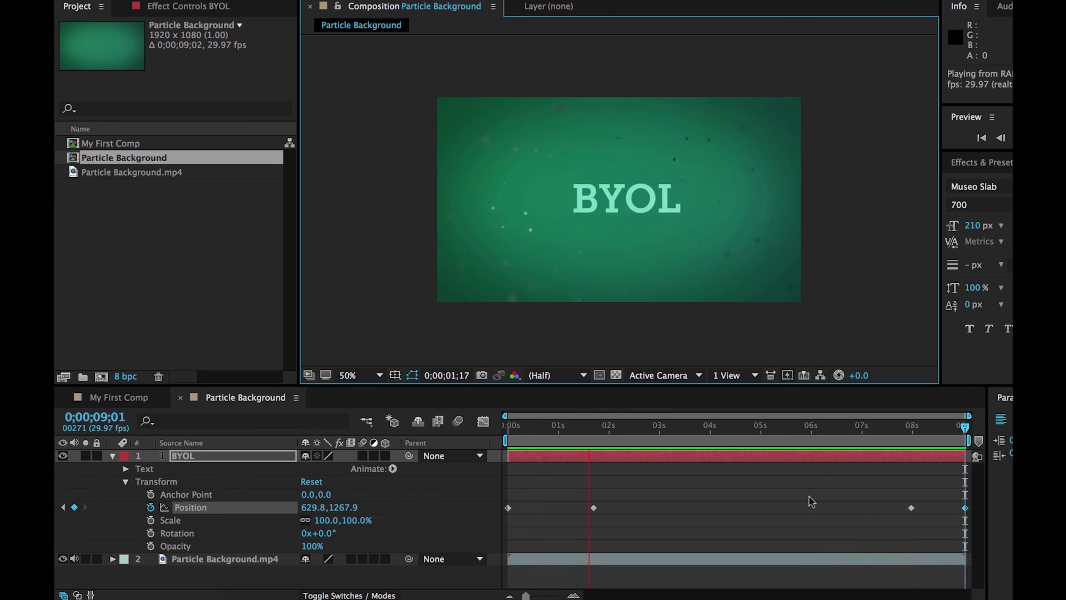
pyautogui.press('space')
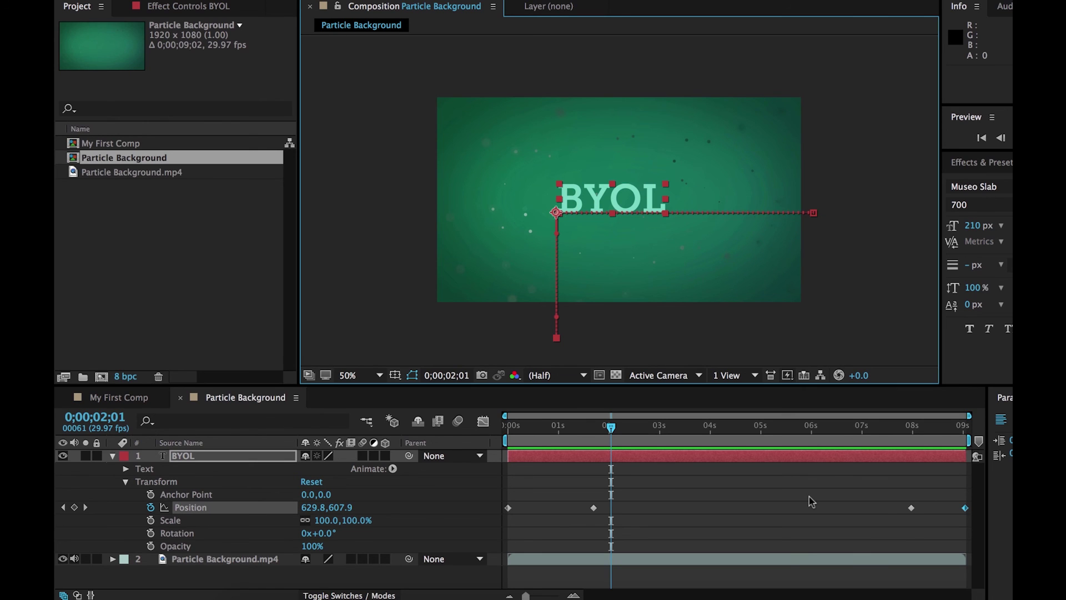